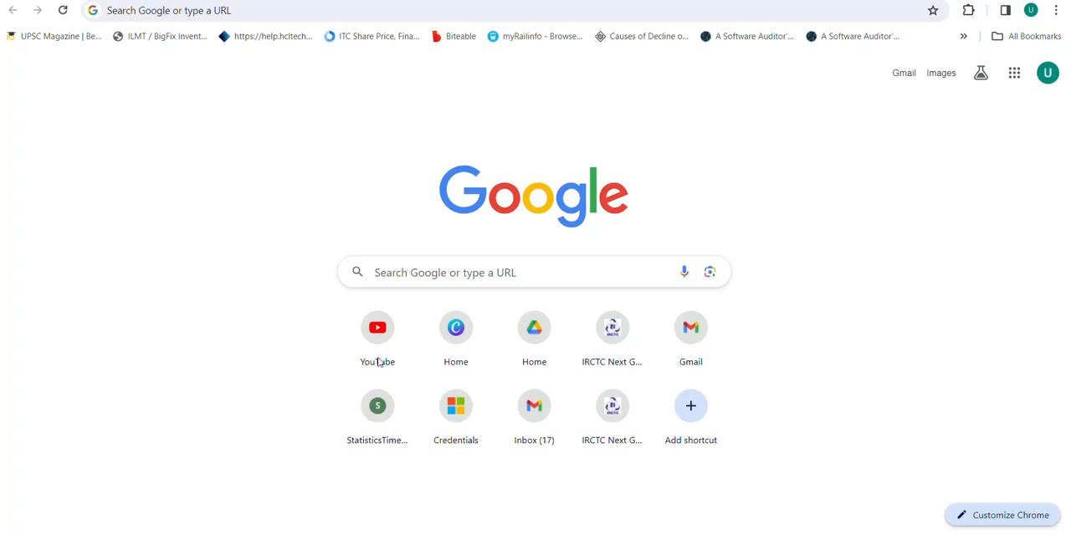
# Step: Search Google for "historical mutual fund nav" and open AMFI's Net Asset Value of Mutual Funds | Nav History page
pyautogui.click(496, 277)
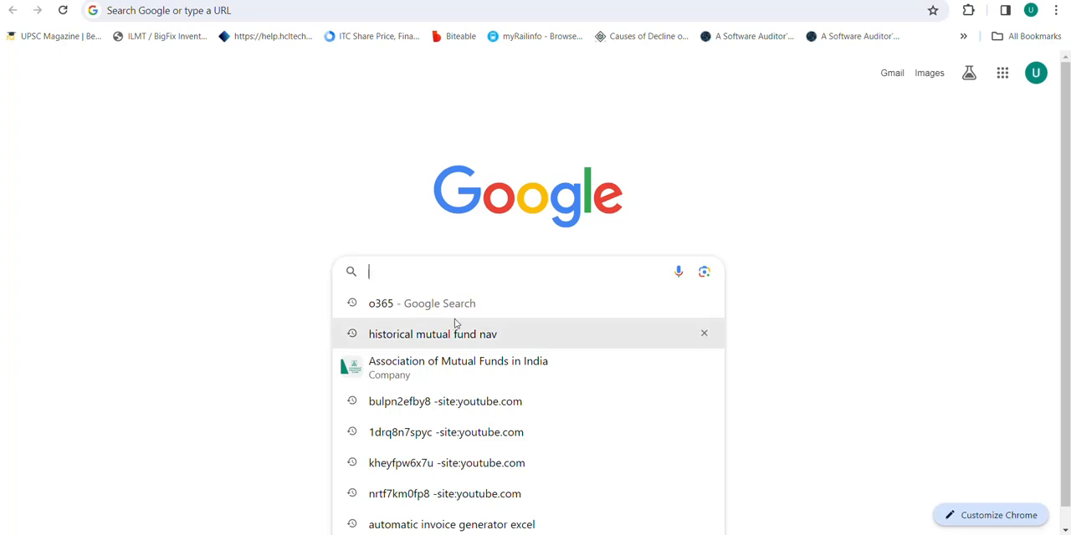
pyautogui.click(450, 335)
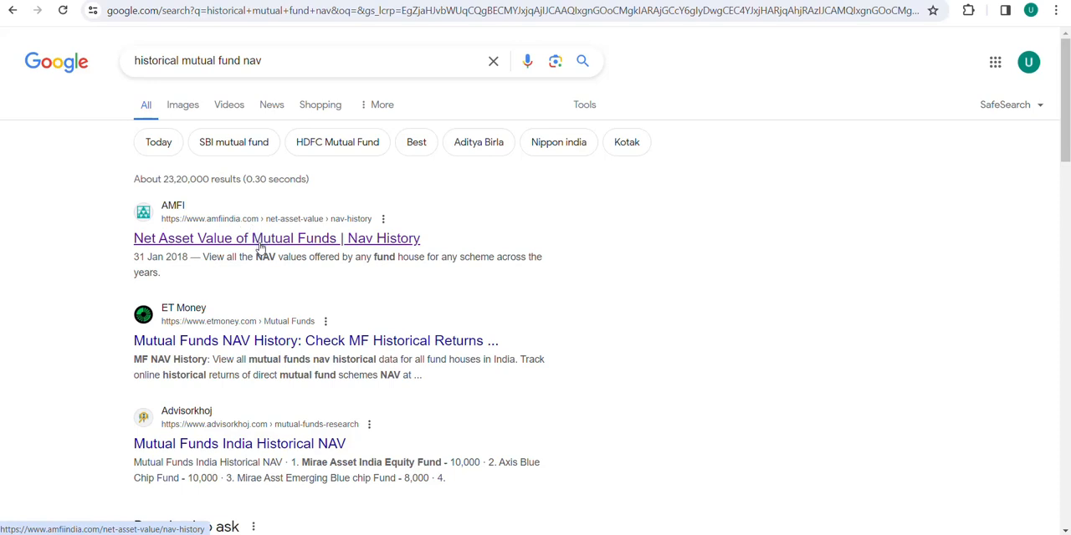
pyautogui.click(260, 242)
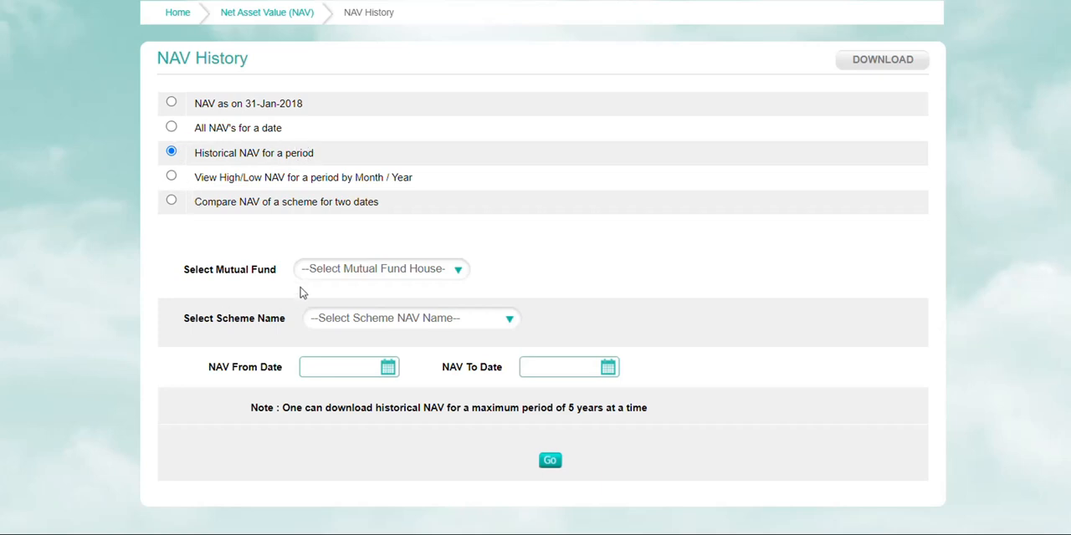
# Step: Choose PPFAS Mutual Fund as the mutual fund house for the historical NAV query
pyautogui.click(340, 272)
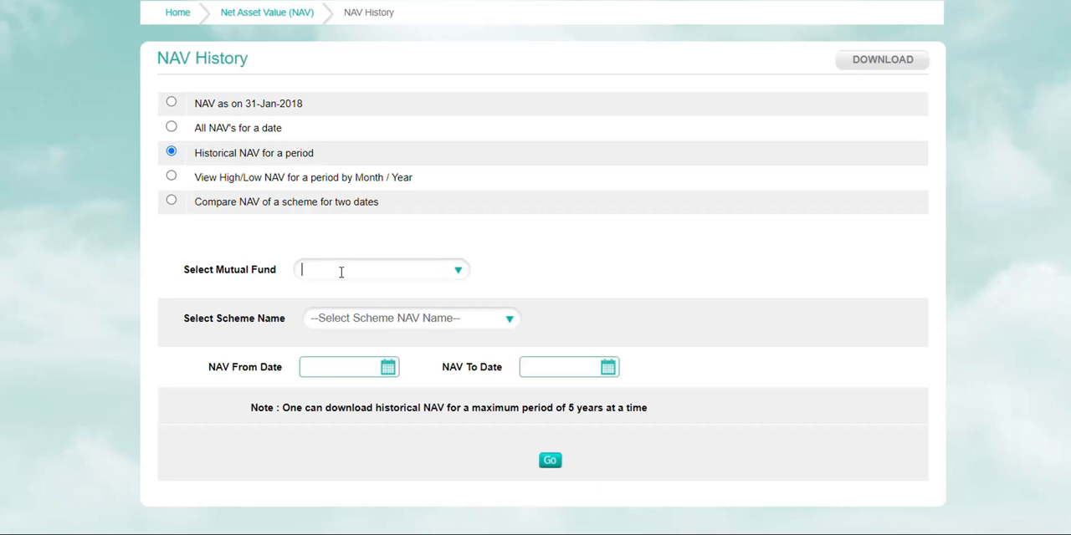
pyautogui.click(459, 273)
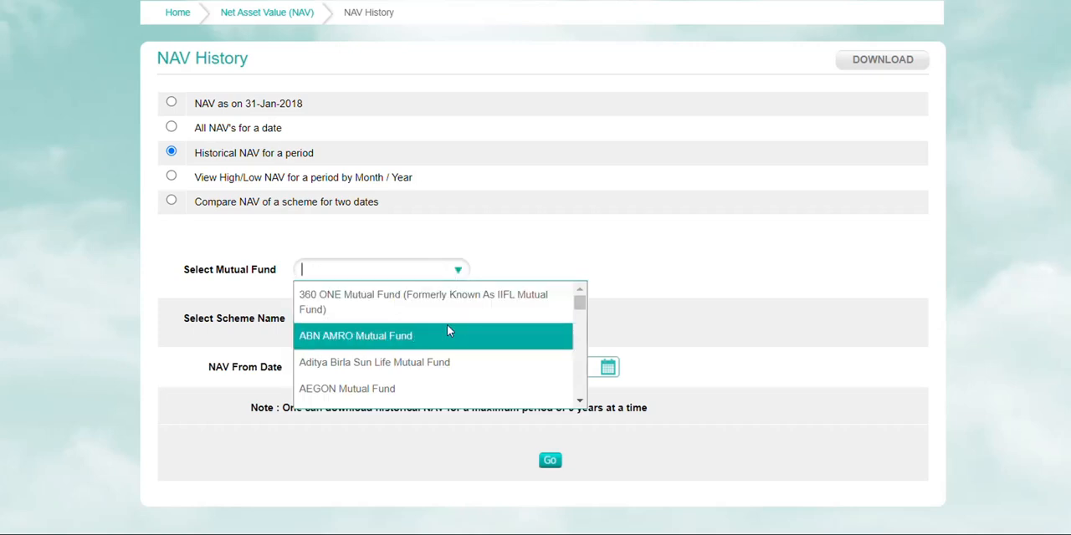
pyautogui.scroll(-5, 447, 333)
pyautogui.scroll(-6, 446, 333)
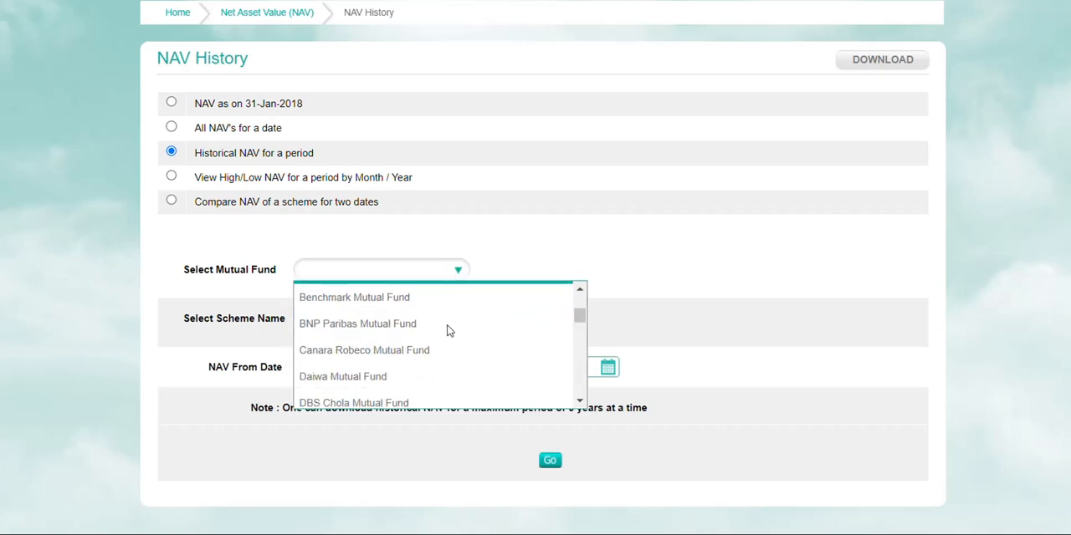
pyautogui.scroll(-6, 447, 332)
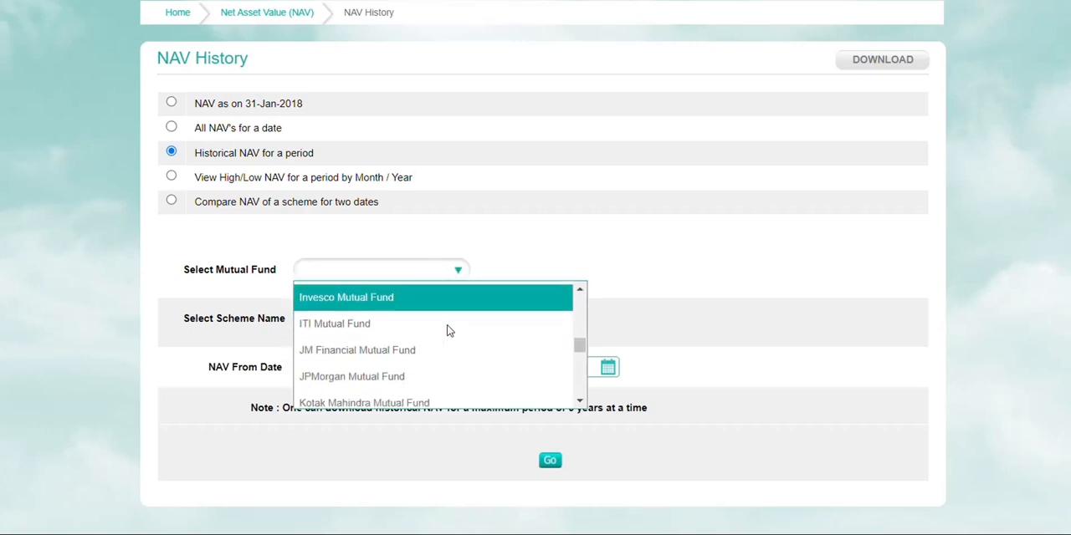
pyautogui.scroll(-1, 446, 331)
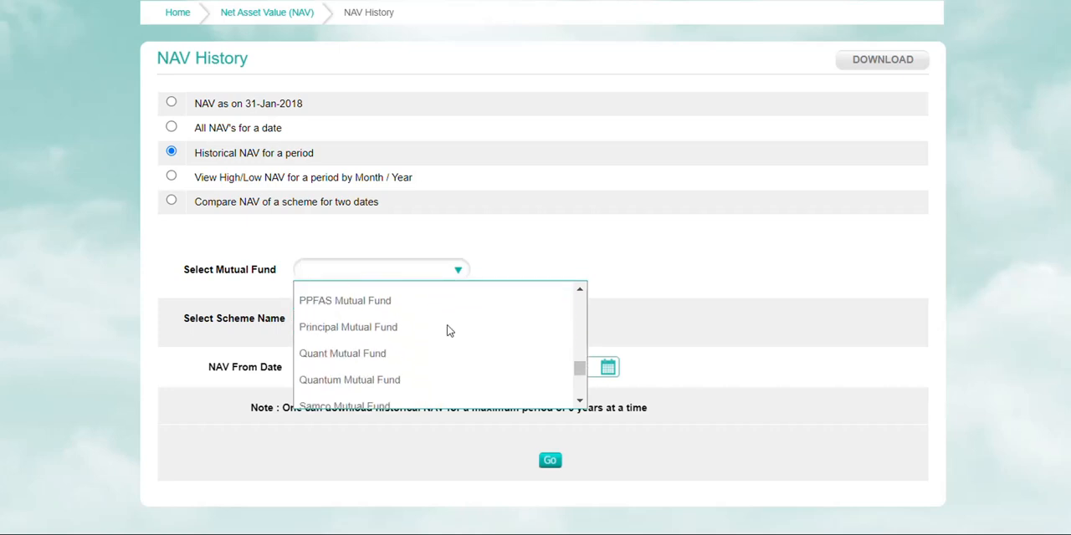
pyautogui.click(411, 304)
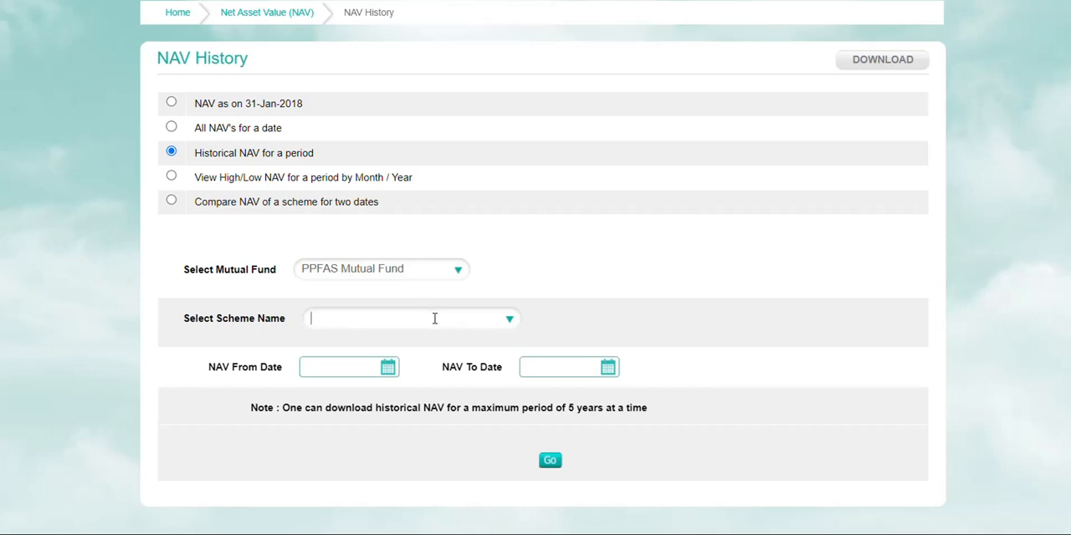
# Step: Choose the scheme Parag Parikh Flexi Cap Fund - Direct Plan - Growth
pyautogui.click(506, 326)
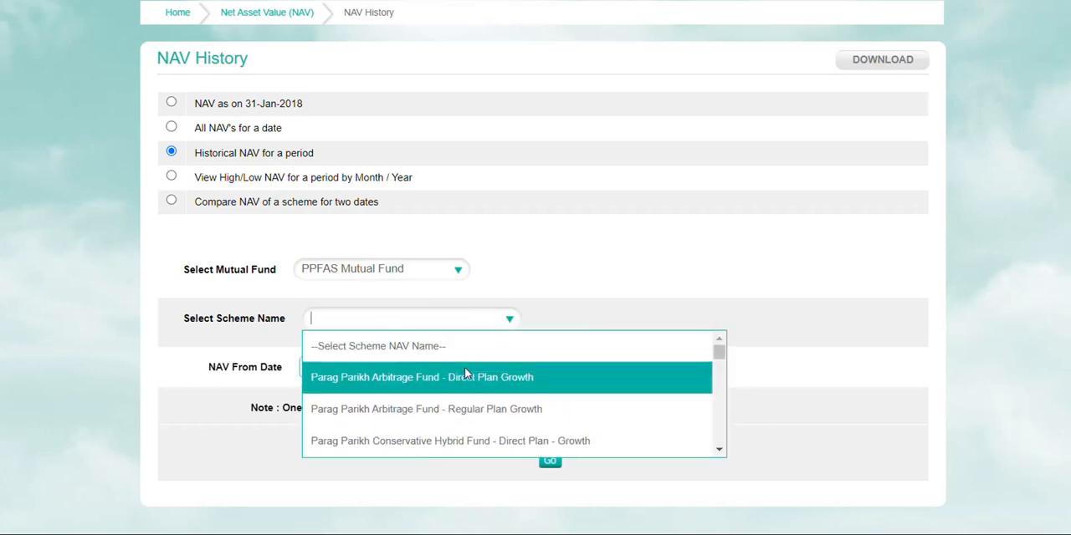
pyautogui.scroll(-3, 464, 367)
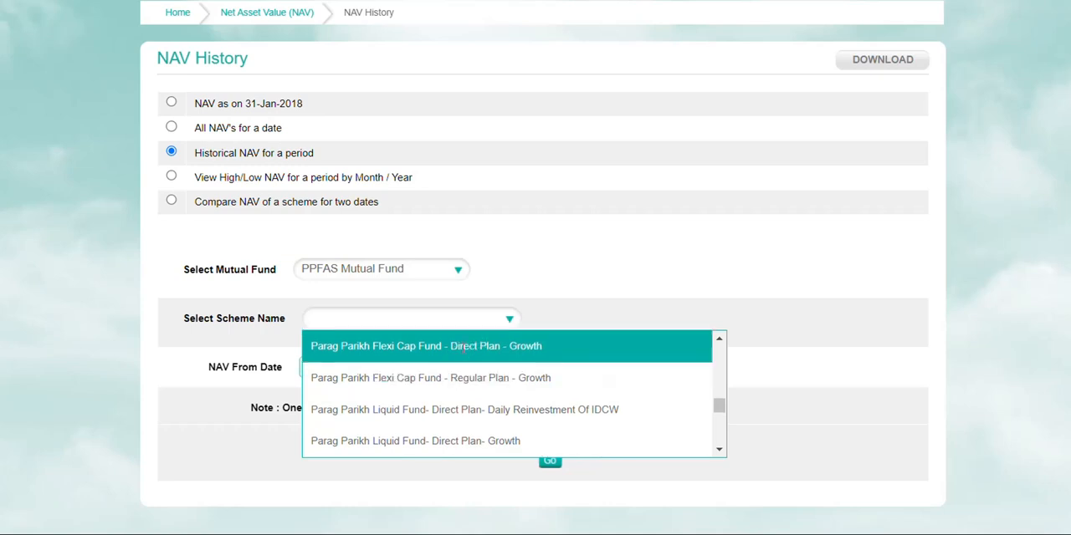
pyautogui.click(462, 347)
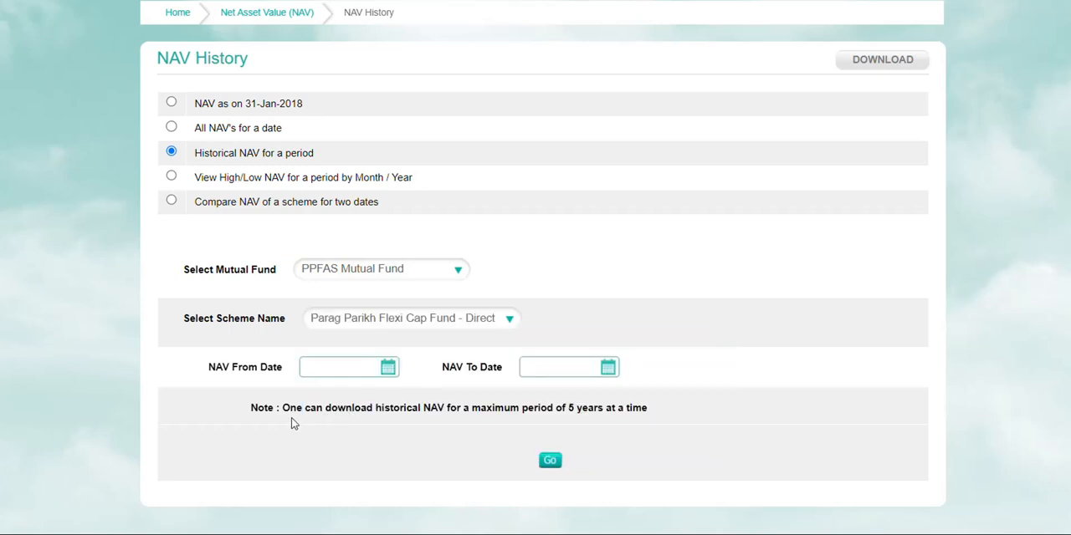
# Step: Set the NAV From Date to 22-Mar-2019
pyautogui.click(389, 371)
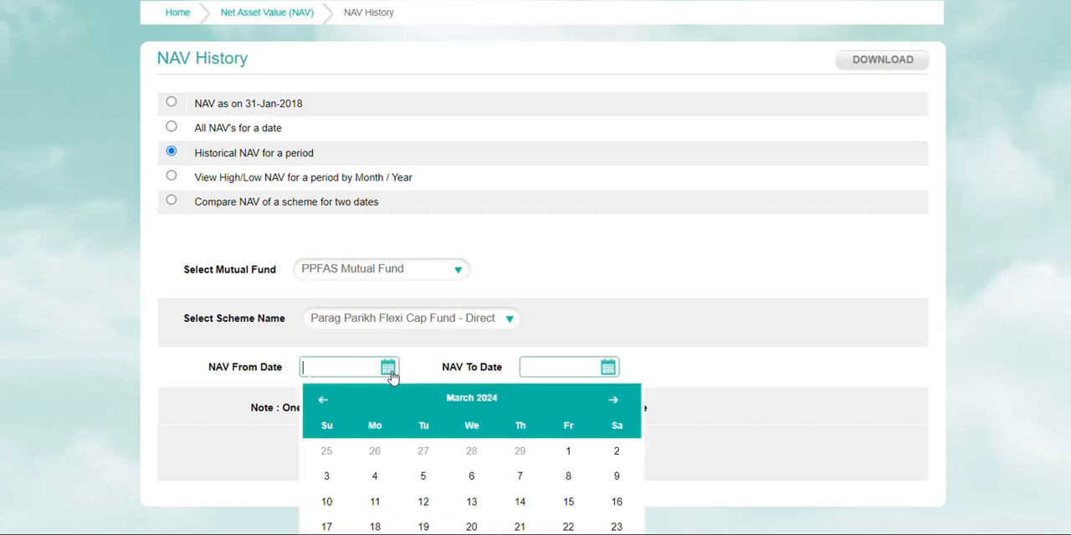
pyautogui.click(472, 401)
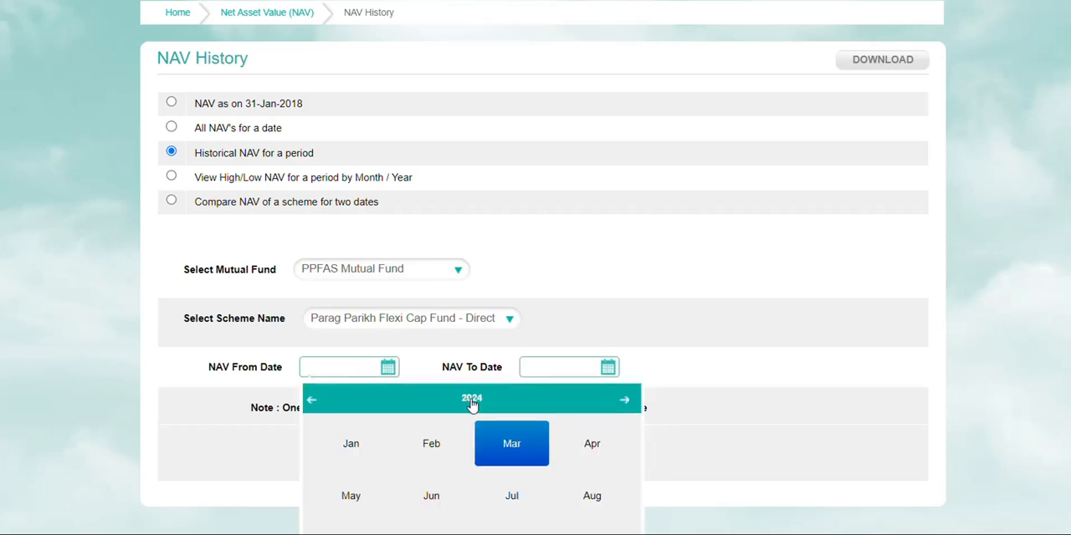
pyautogui.click(311, 401)
pyautogui.click(311, 401)
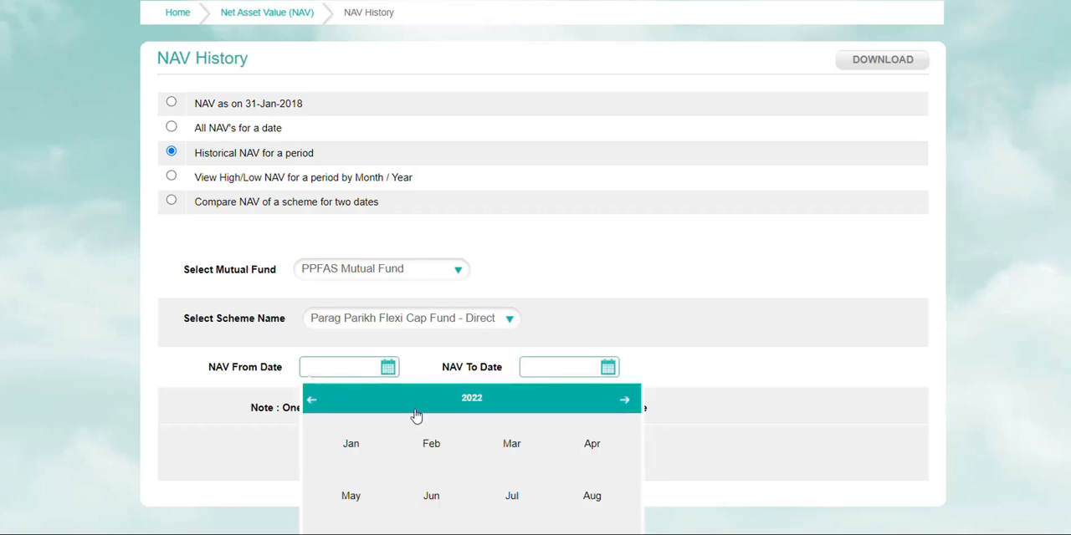
pyautogui.click(472, 400)
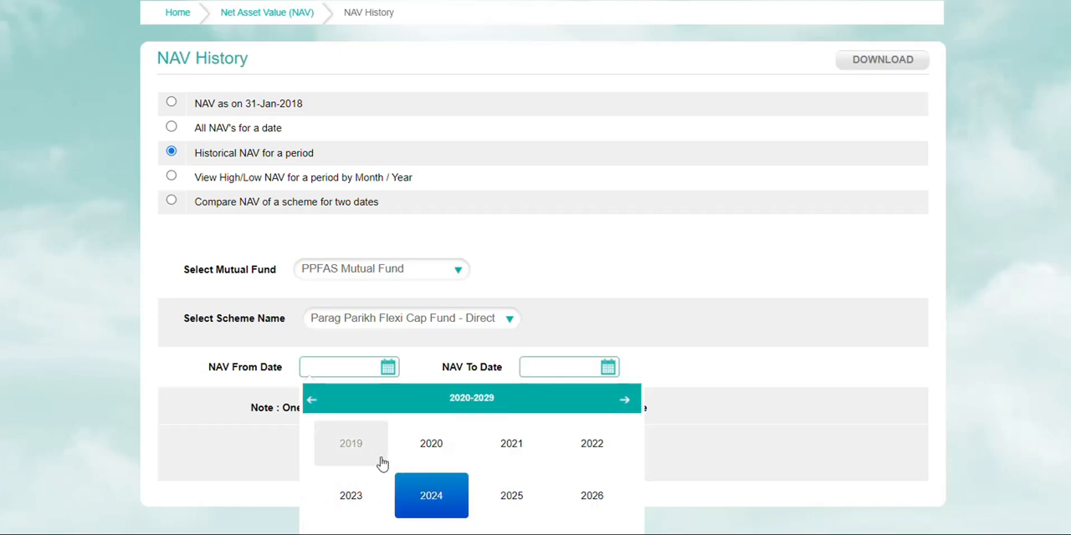
pyautogui.click(344, 441)
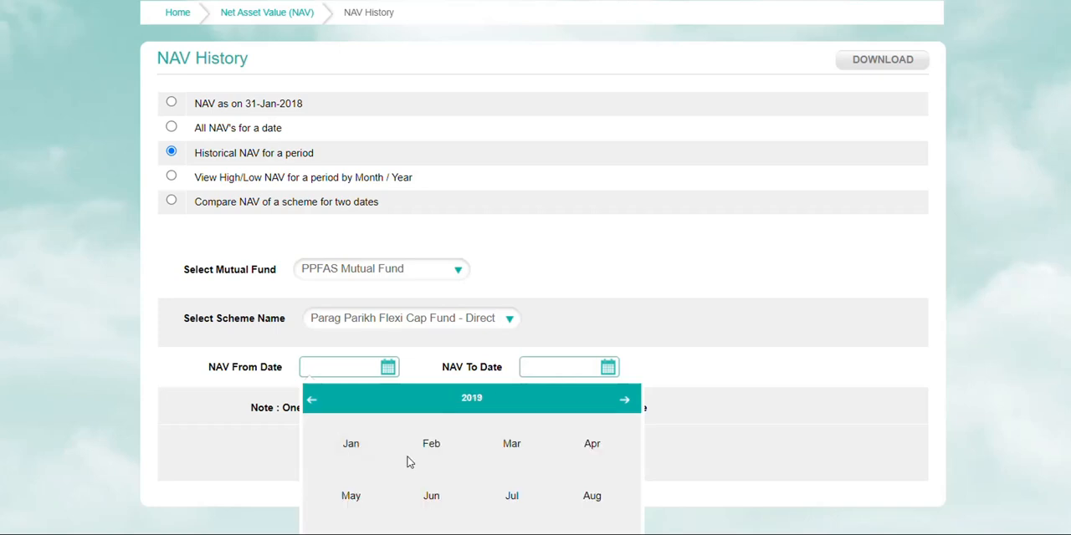
pyautogui.click(509, 447)
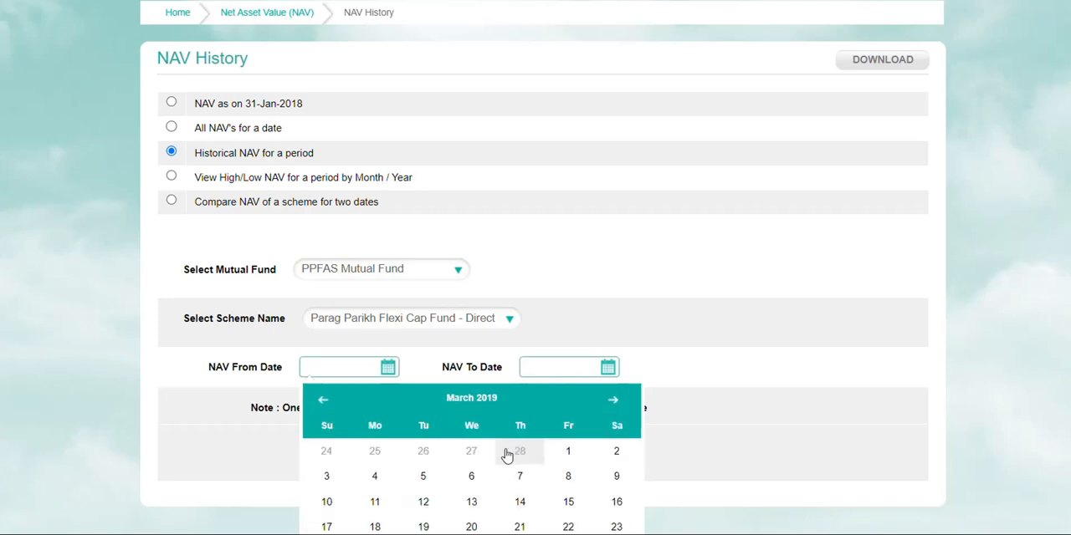
pyautogui.click(569, 528)
# Step: Set the NAV To Date to 22-Mar-2024 and submit the historical NAV query
pyautogui.click(569, 372)
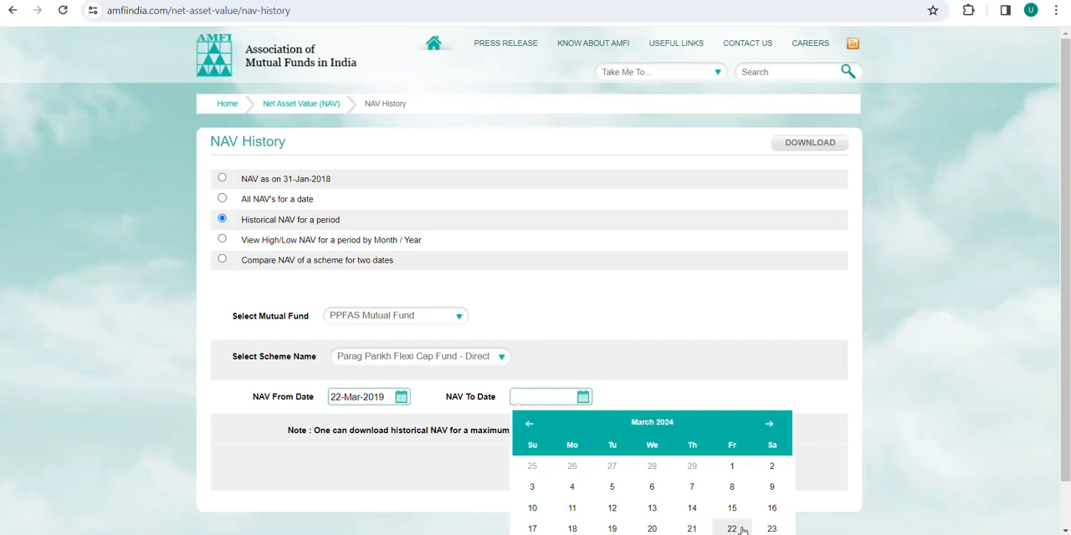
pyautogui.click(732, 529)
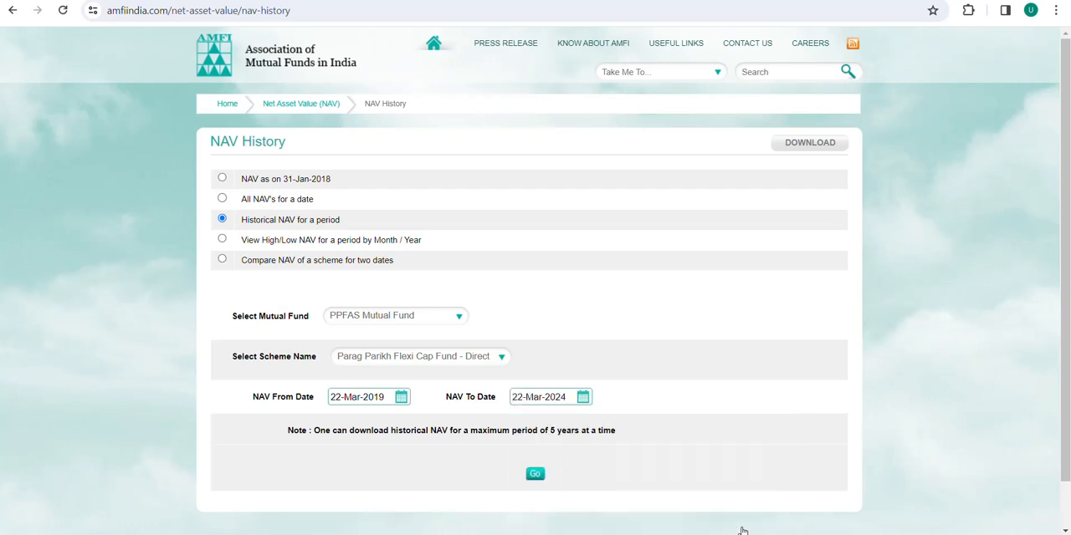
pyautogui.click(535, 474)
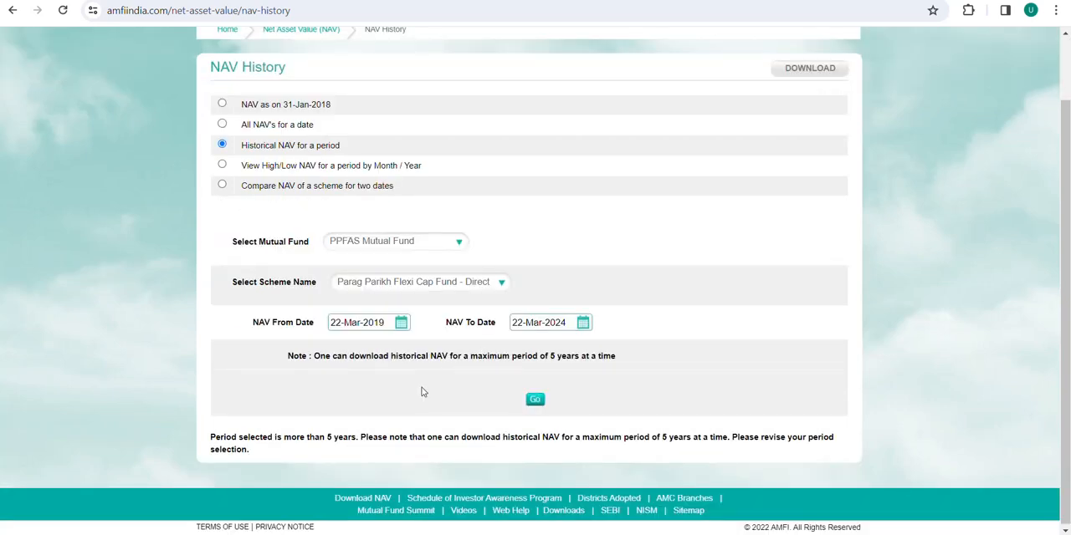
# Step: Change the NAV From Date to 25-Mar-2019, resubmit the query and look over the resulting NAV table
pyautogui.click(401, 324)
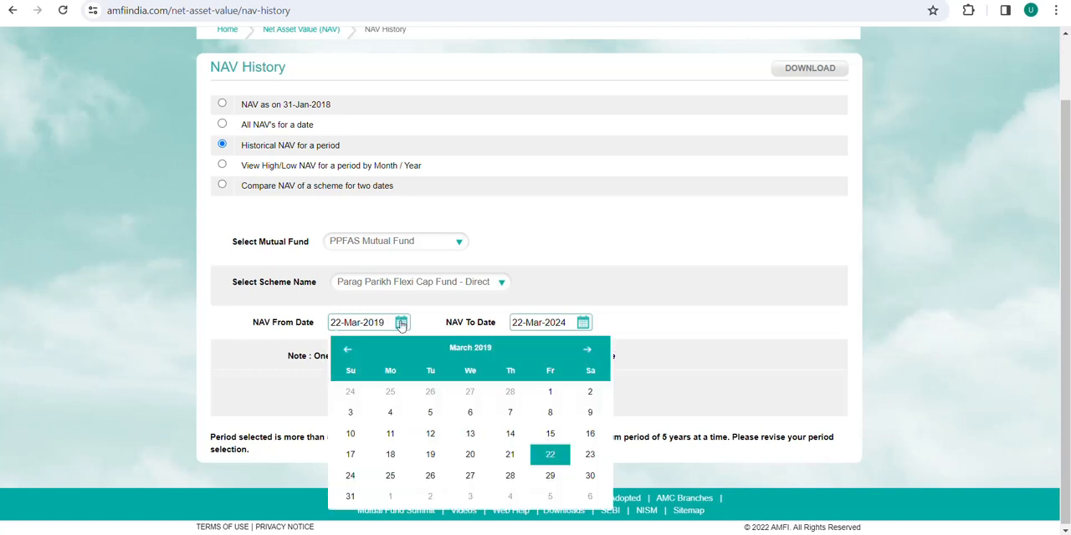
pyautogui.click(402, 474)
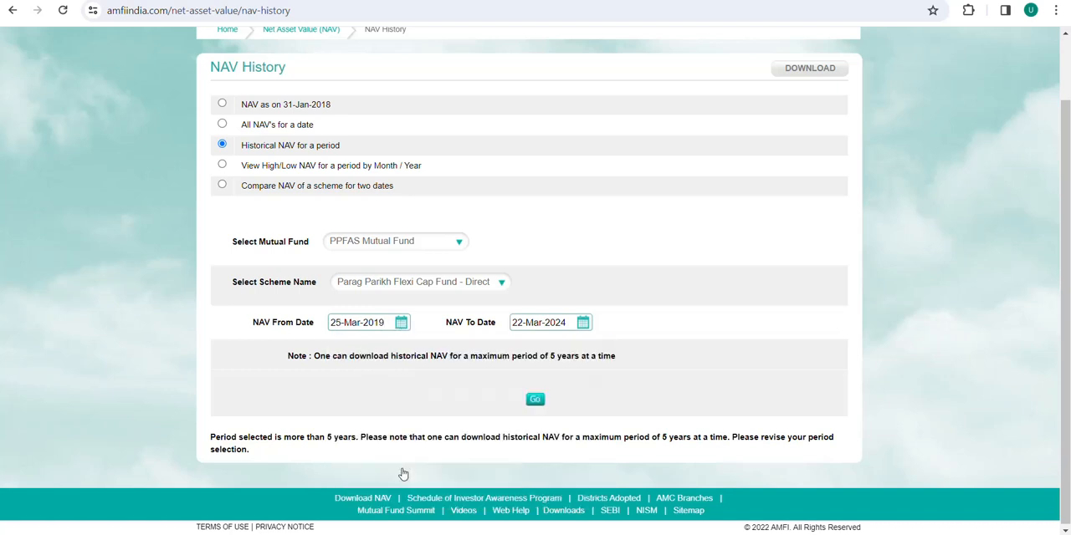
pyautogui.click(532, 399)
pyautogui.scroll(-1, 386, 379)
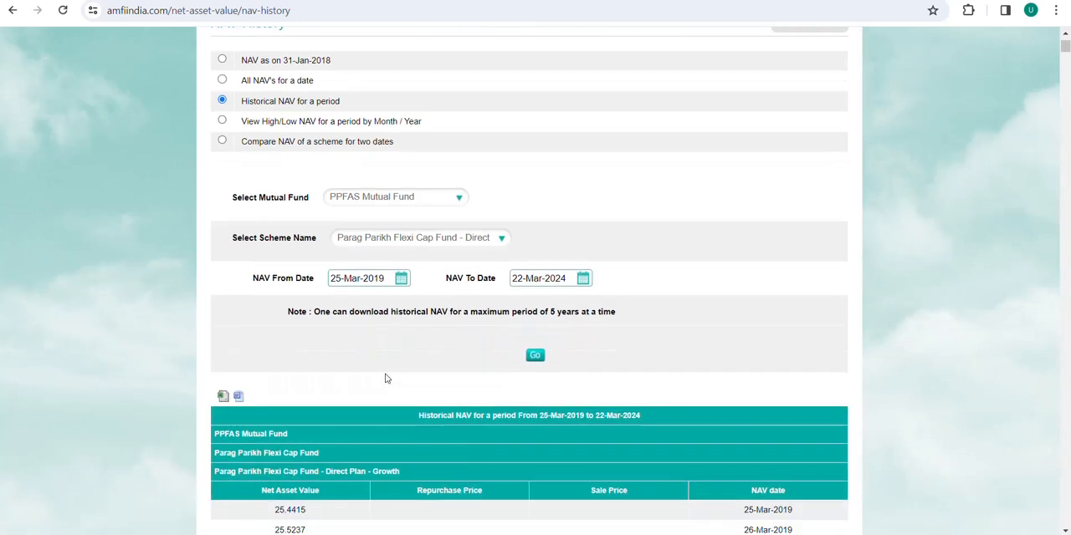
pyautogui.scroll(-3, 386, 379)
pyautogui.scroll(2, 186, 270)
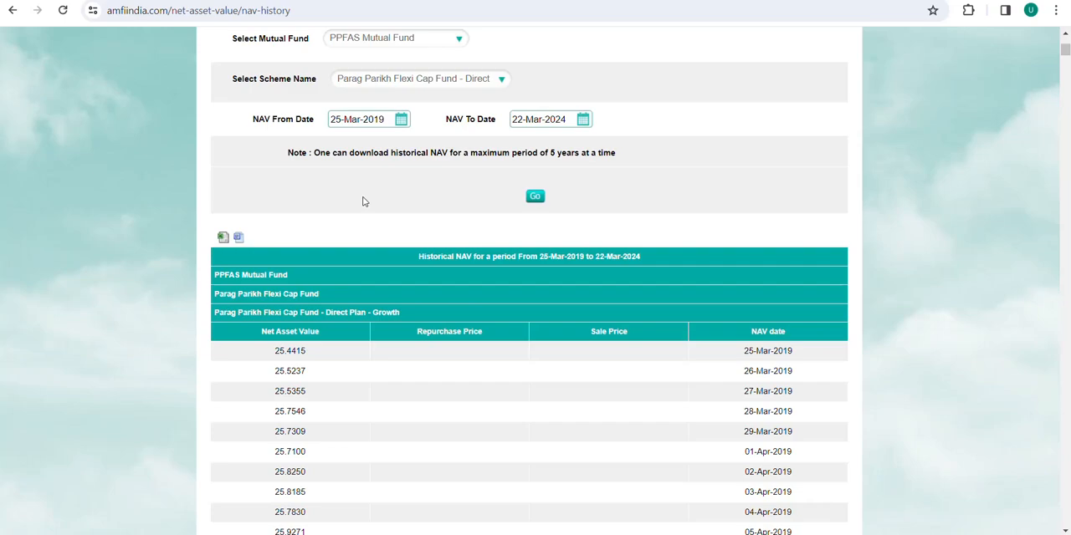
# Step: Switch to the AMFI_Reports sheet in Excel and review its Net Asset Value, Repurchase Price, Sale Price and NAV date columns
pyautogui.click(564, 487)
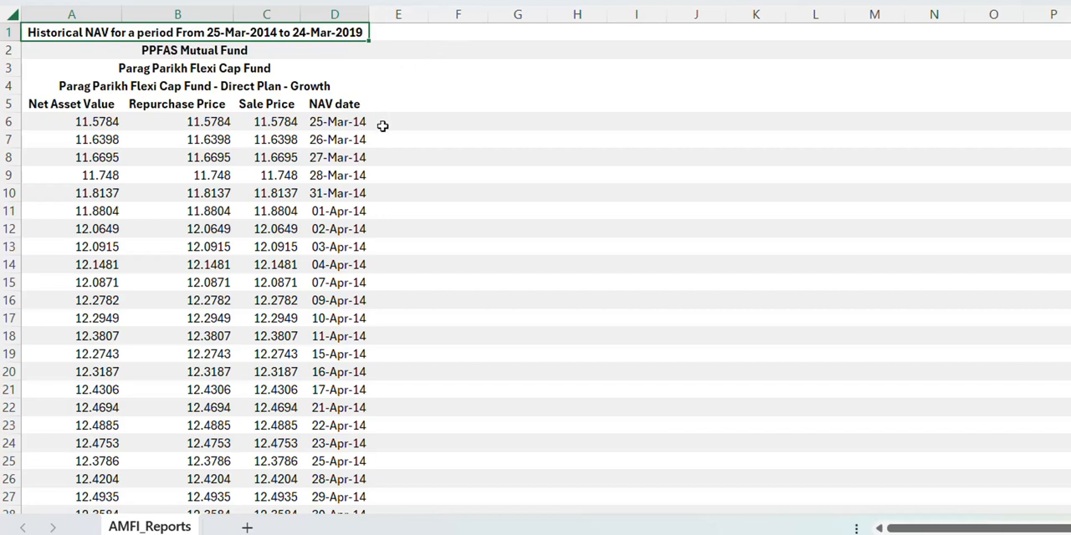
pyautogui.click(89, 107)
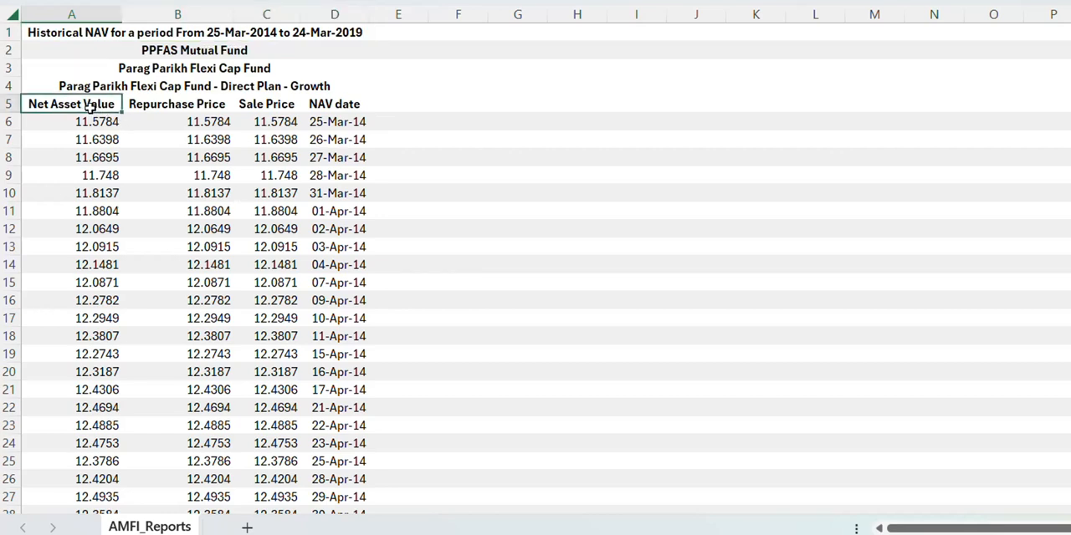
pyautogui.click(148, 108)
pyautogui.click(266, 105)
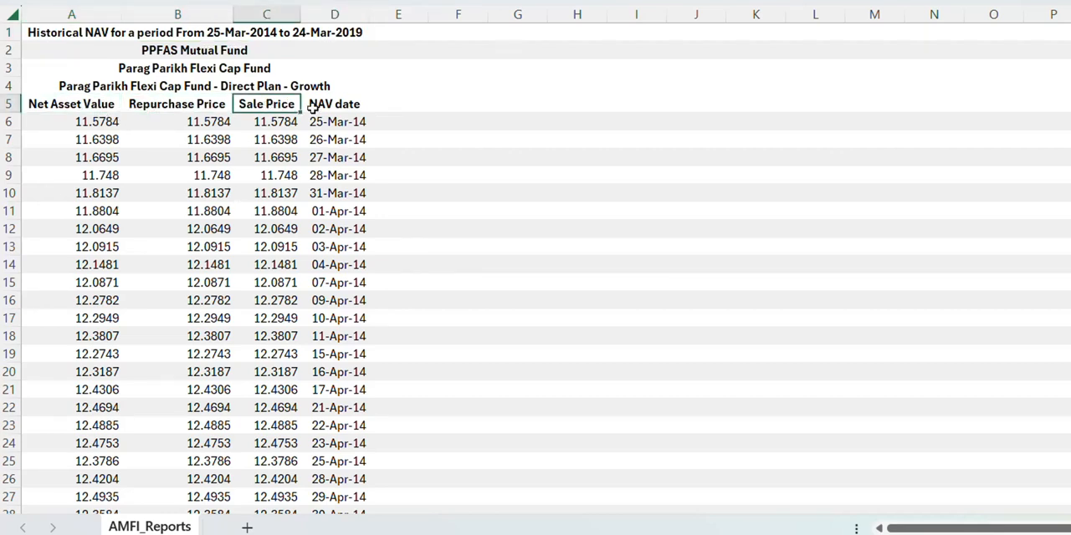
pyautogui.click(318, 106)
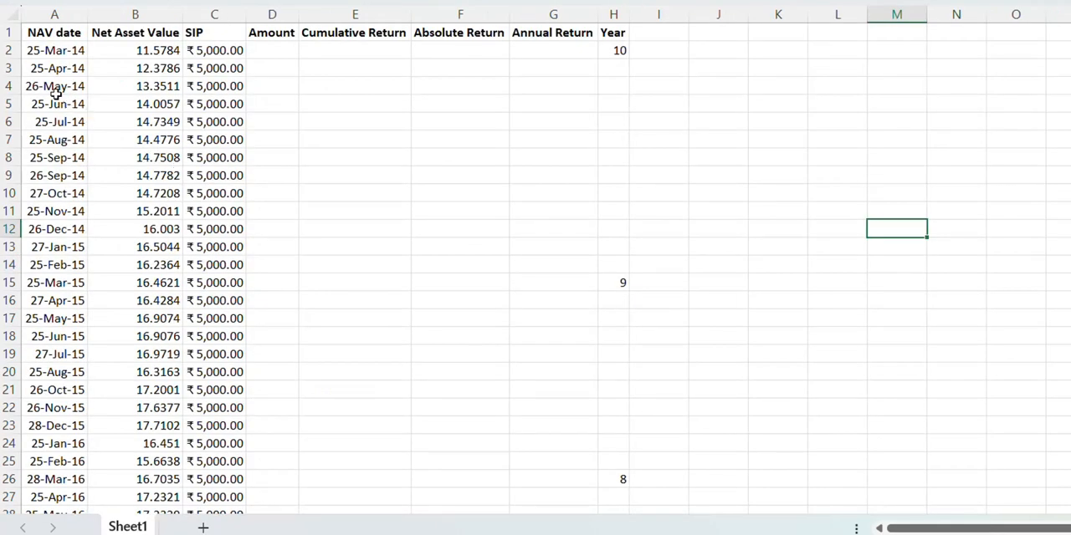
# Step: In the prepared SIP workbook, examine the NAV dates from first to last entry, plus the Net Asset Value and SIP columns
pyautogui.click(51, 90)
pyautogui.hotkey('ctrl', 'Down')
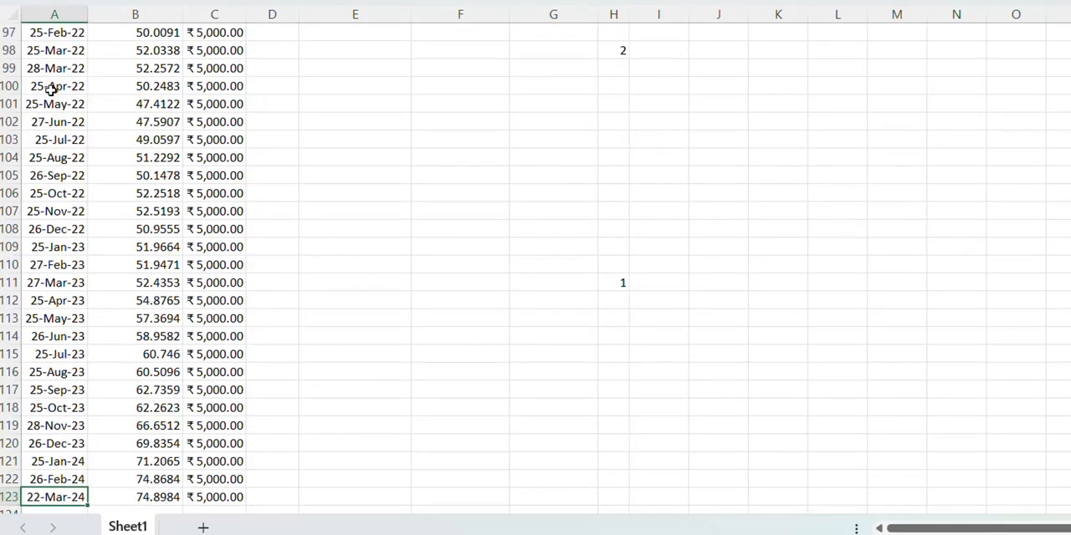
pyautogui.hotkey('ctrl', 'Up')
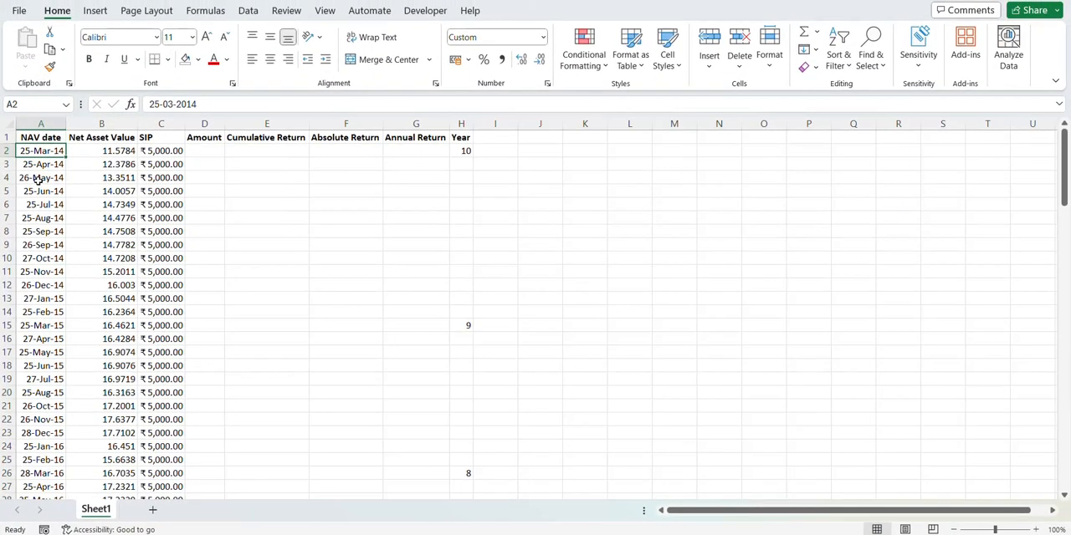
pyautogui.click(38, 165)
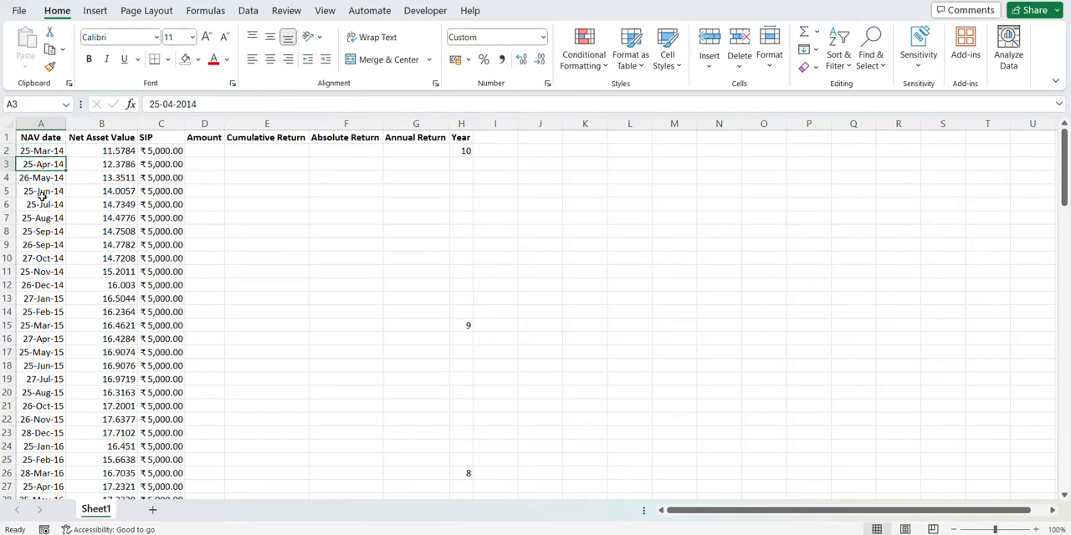
pyautogui.click(39, 178)
pyautogui.click(37, 254)
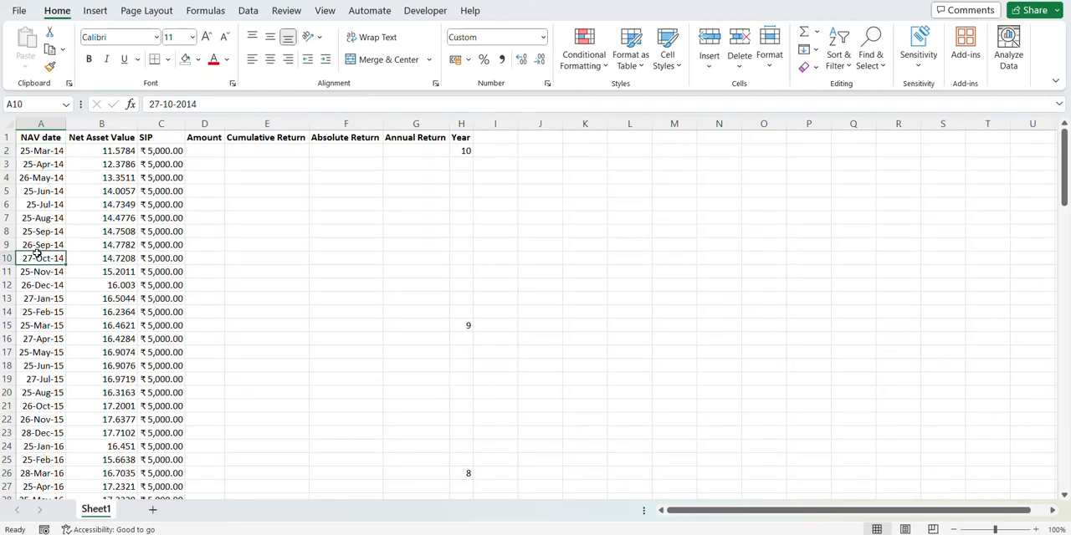
pyautogui.click(111, 150)
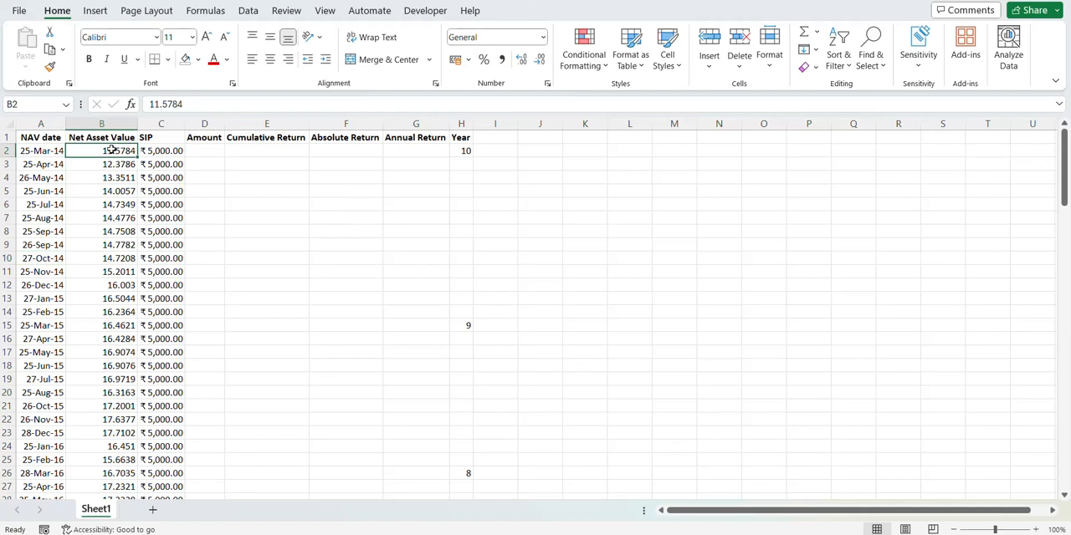
pyautogui.click(161, 156)
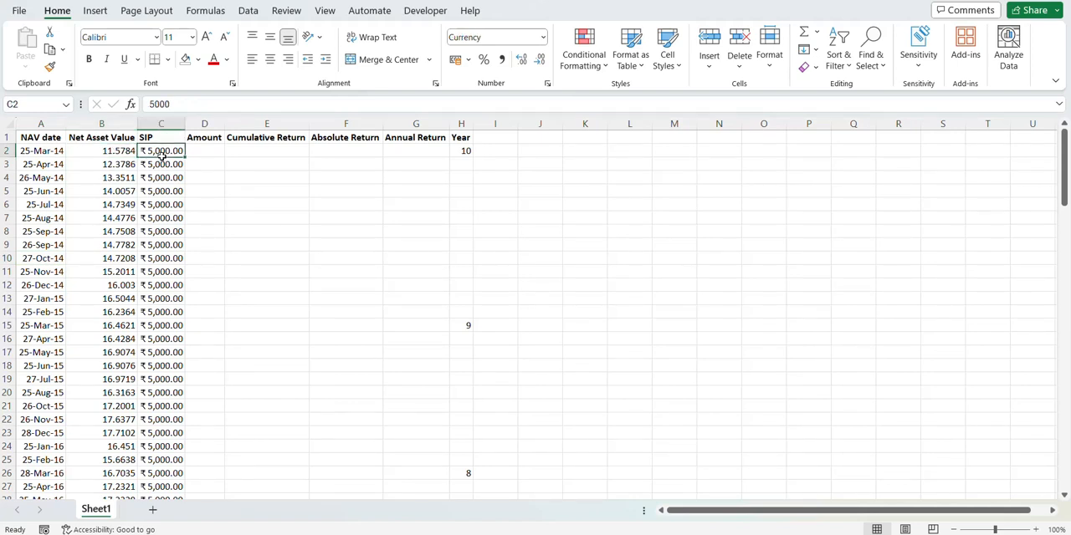
# Step: Look over the SIP, Amount, Cumulative Return, Absolute Return and Annual Return columns in the first data row
pyautogui.click(205, 140)
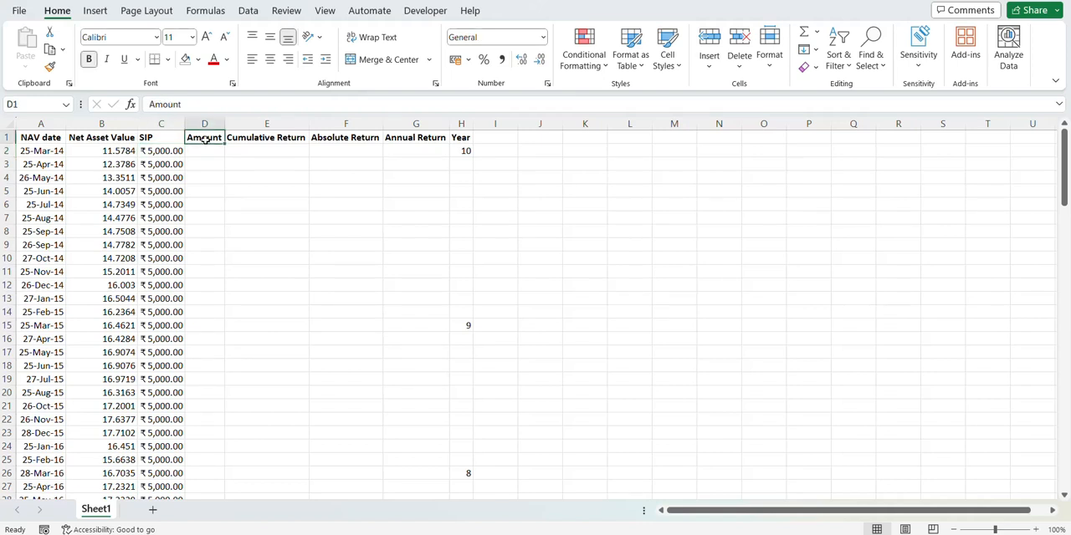
pyautogui.click(155, 152)
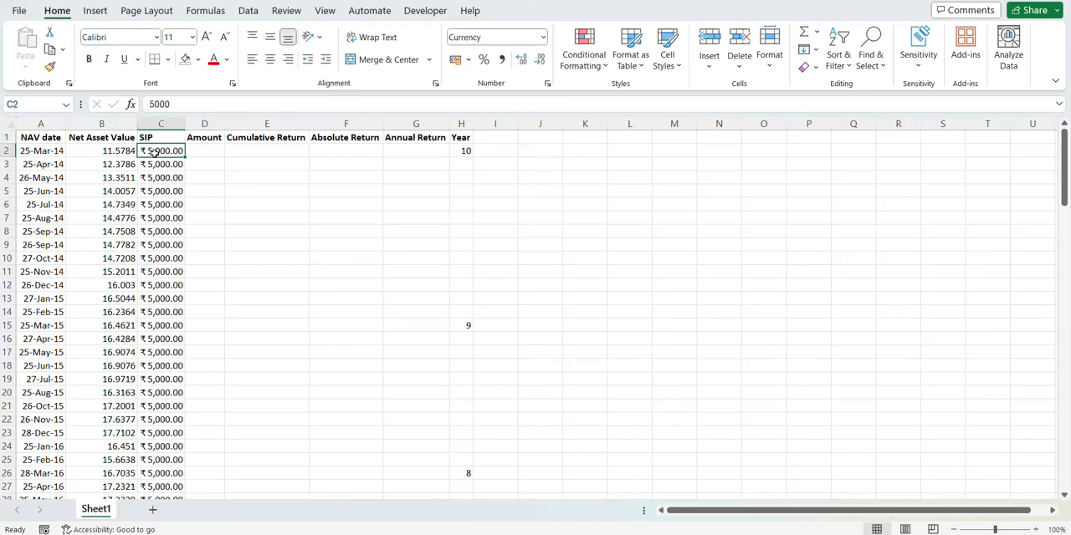
pyautogui.click(206, 152)
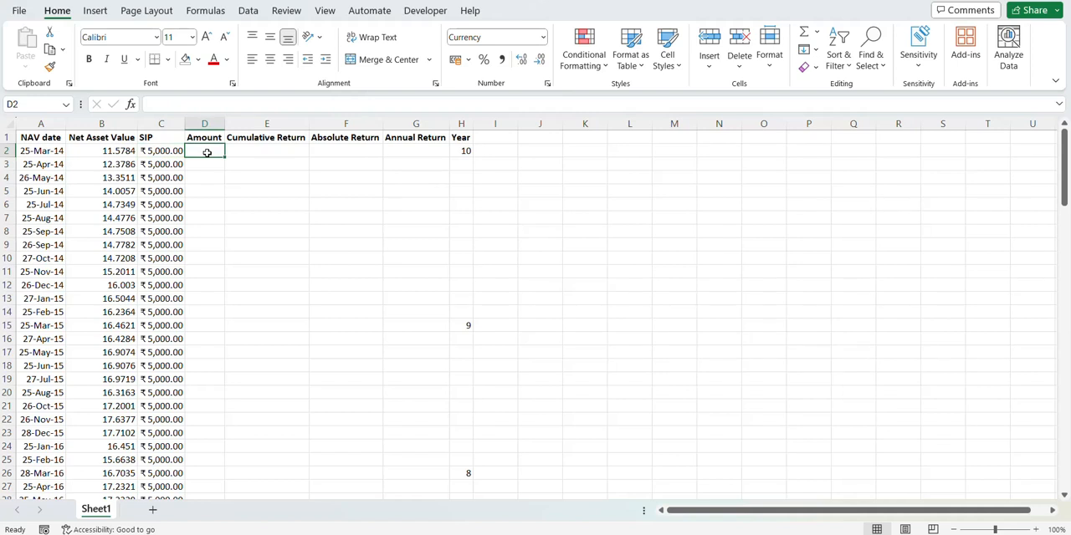
pyautogui.click(250, 154)
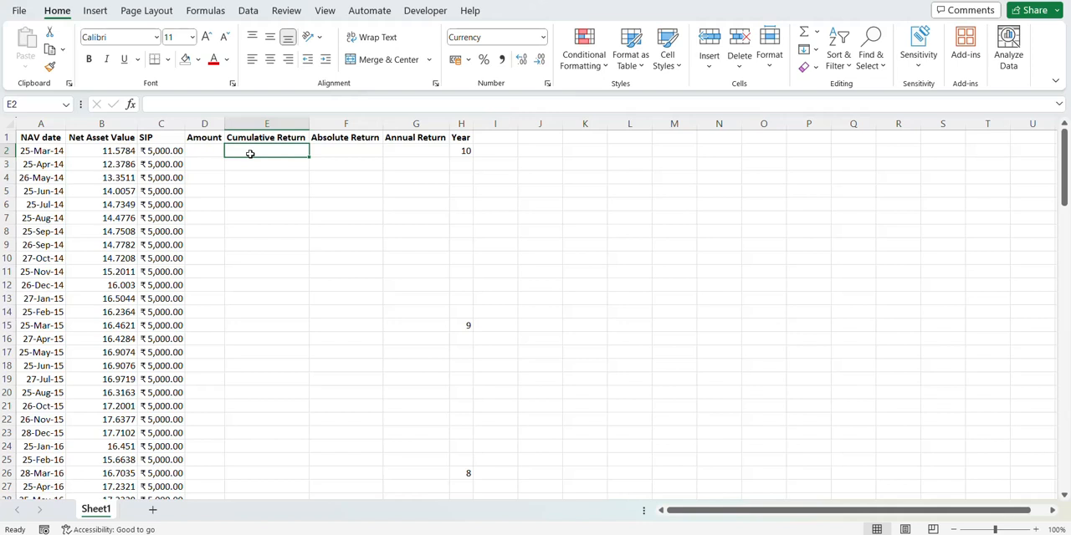
pyautogui.press('Right')
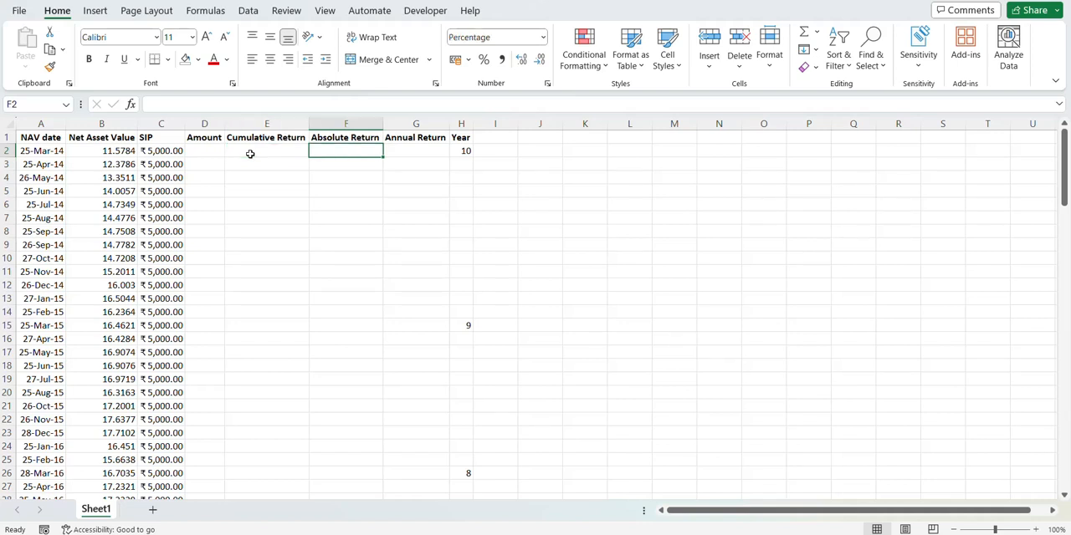
pyautogui.press('Left')
pyautogui.press('Left')
pyautogui.press('Left')
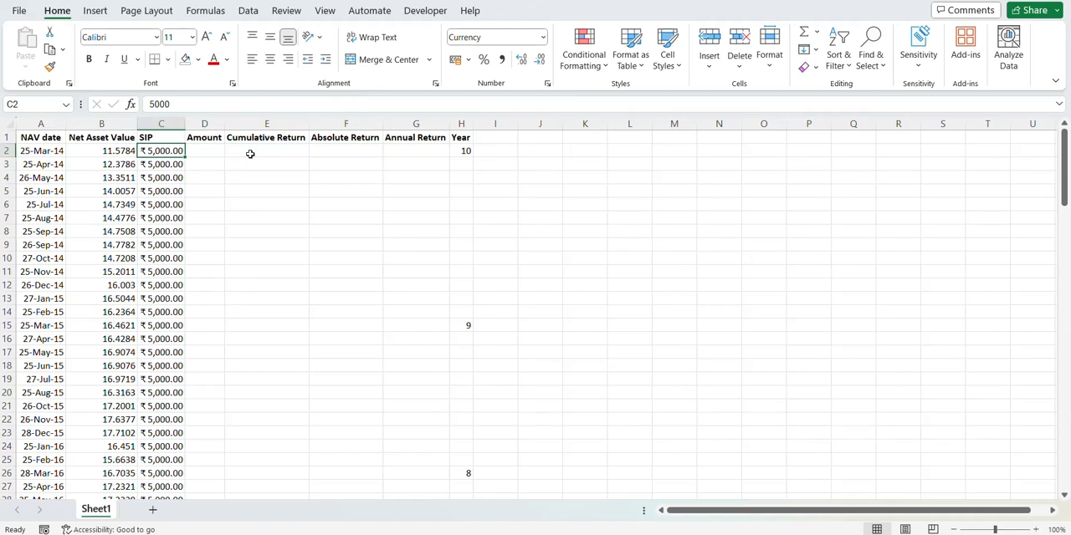
pyautogui.press('Right')
pyautogui.press('Right')
pyautogui.press('Right')
pyautogui.press('Left')
pyautogui.press('Left')
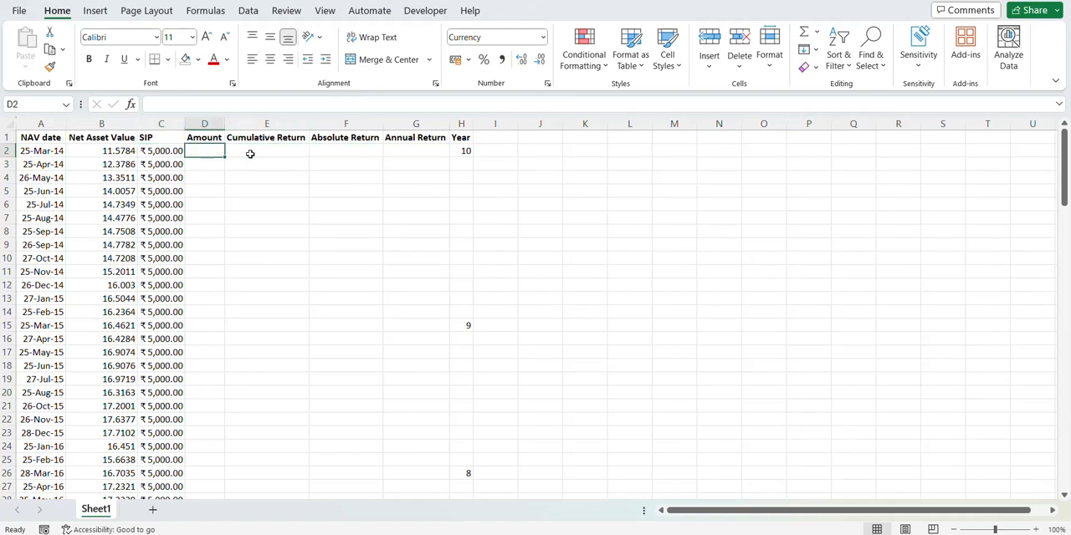
pyautogui.press('Right')
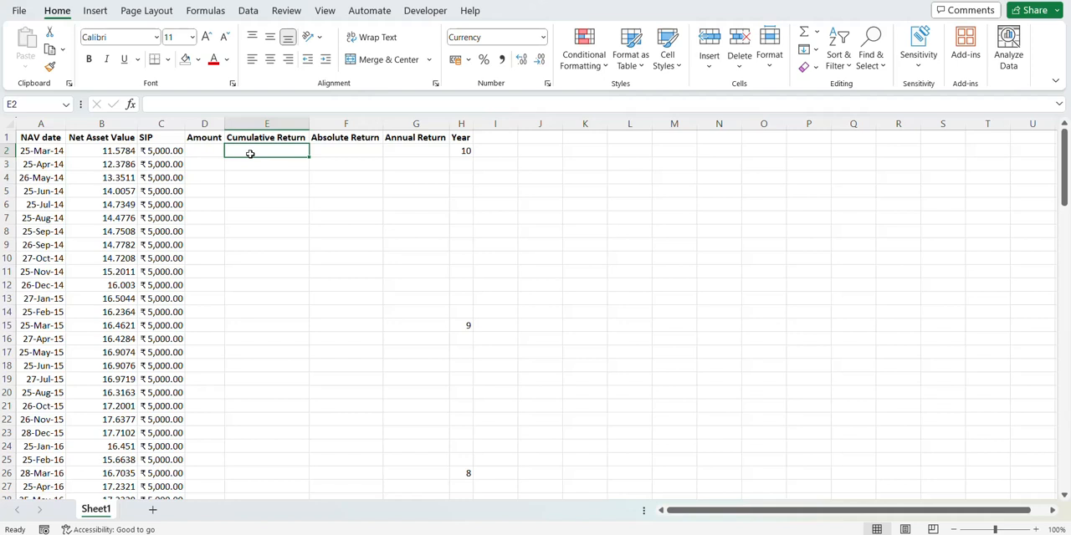
pyautogui.press('Right')
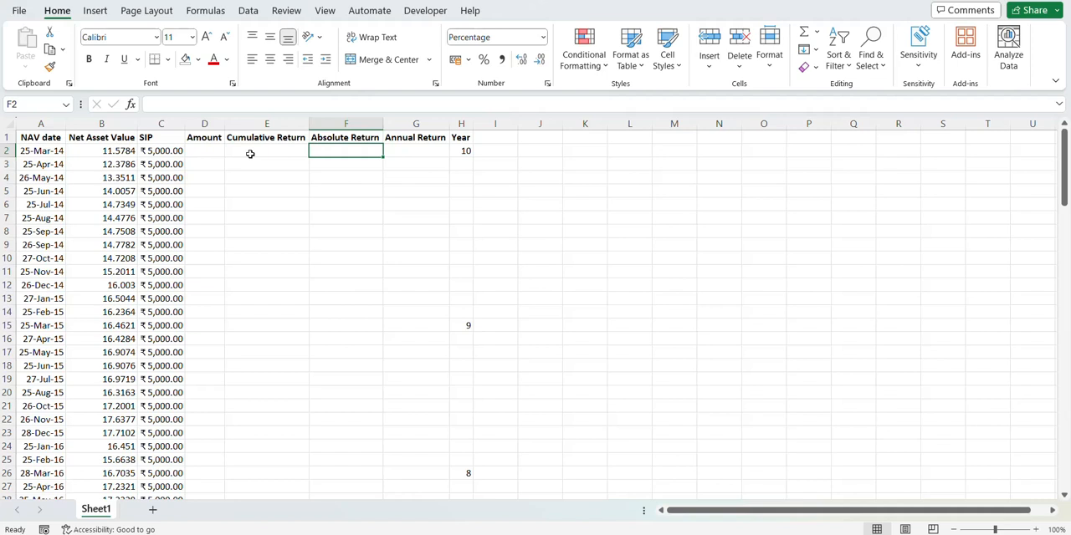
pyautogui.press('Right')
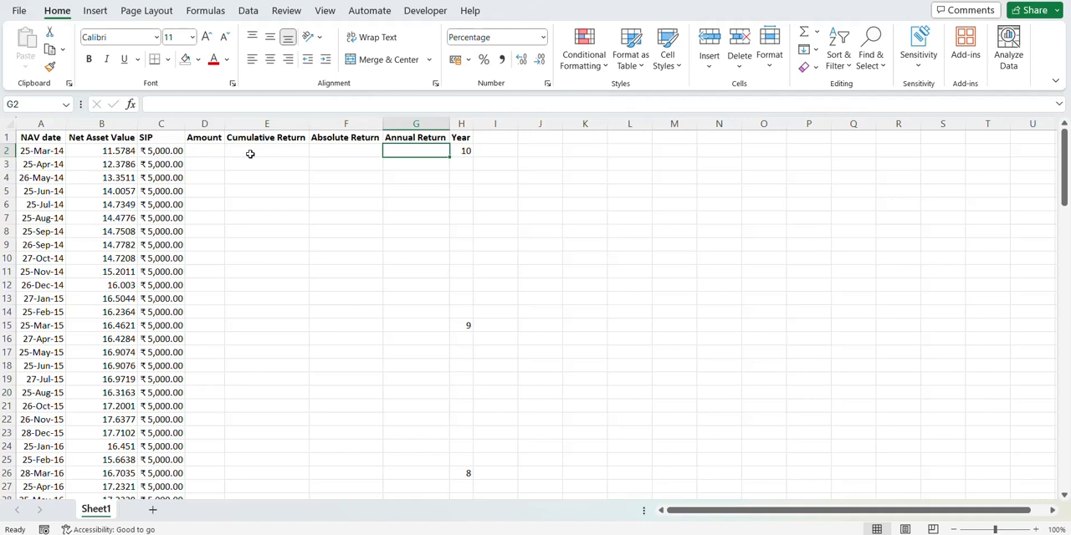
# Step: Review the Year column's markers against the NAV dates, from the 2014 entries down to the 2023 ones
pyautogui.press('Right')
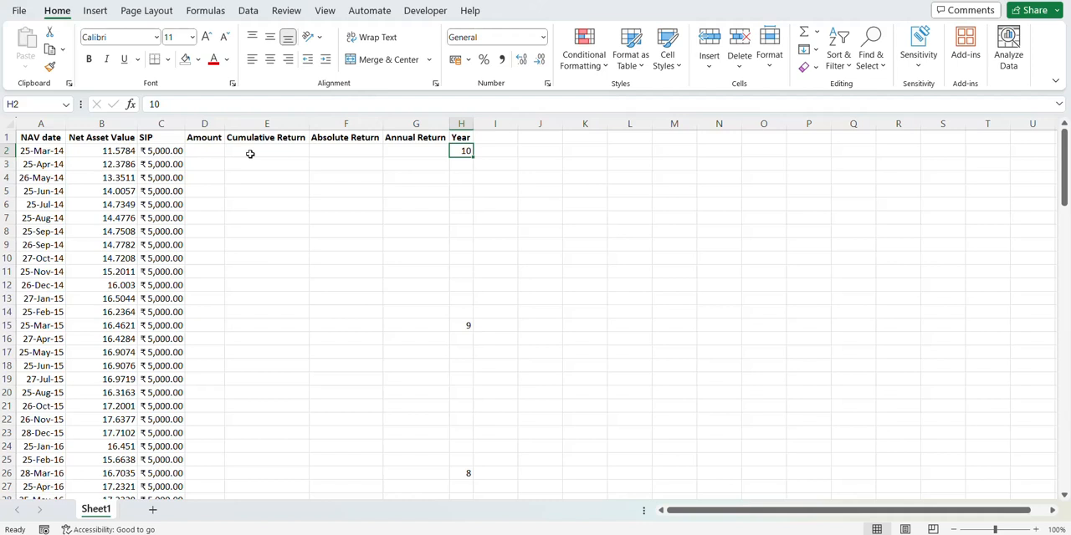
pyautogui.hotkey('ctrl', 'Down')
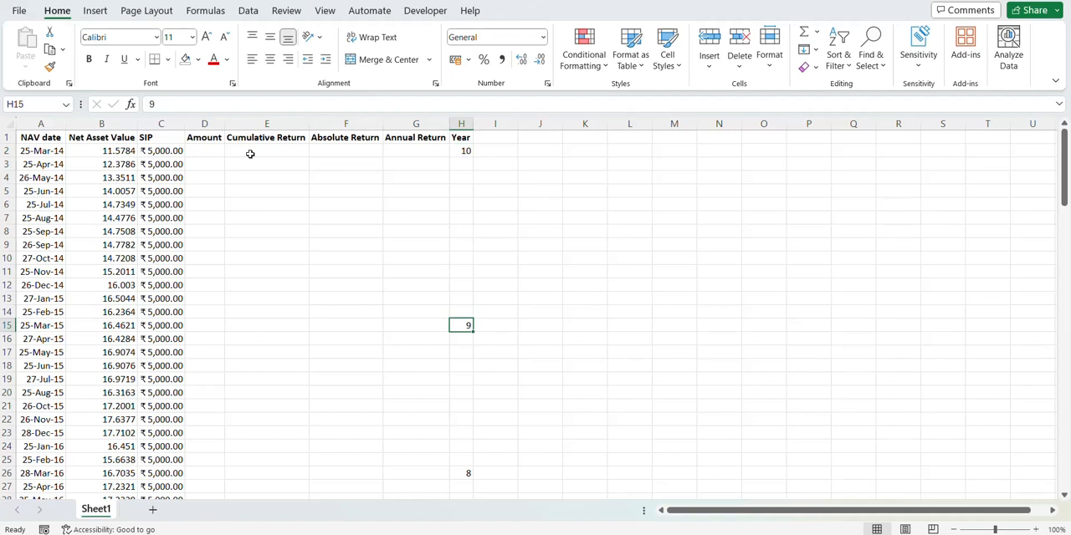
pyautogui.hotkey('ctrl', 'Down')
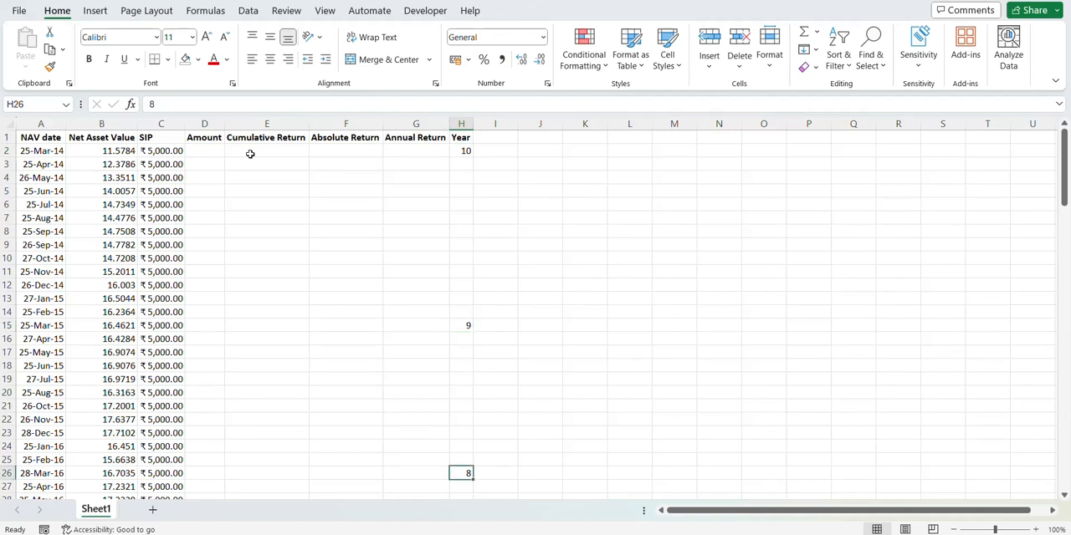
pyautogui.scroll(-7, 250, 153)
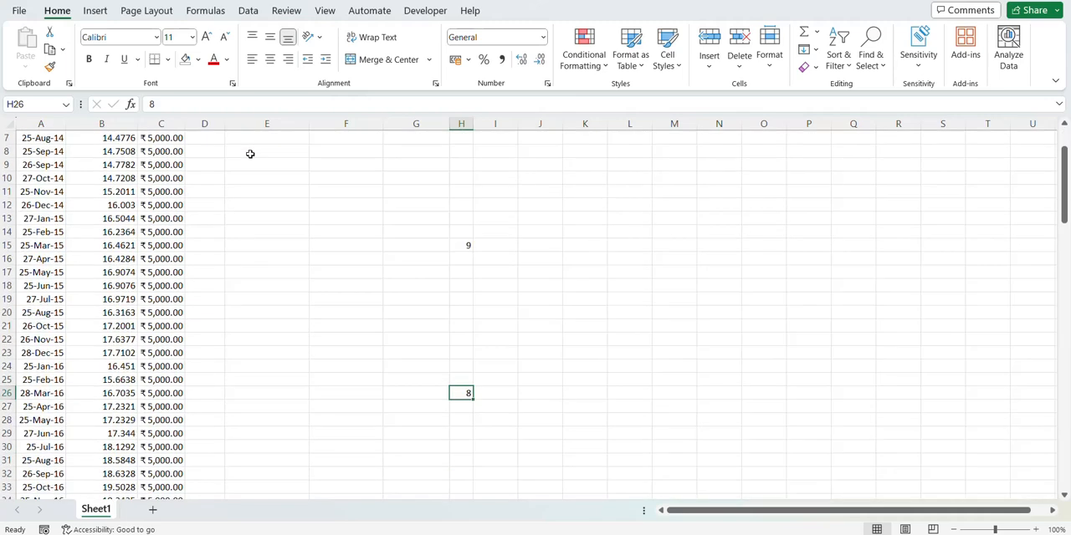
pyautogui.scroll(-9, 250, 154)
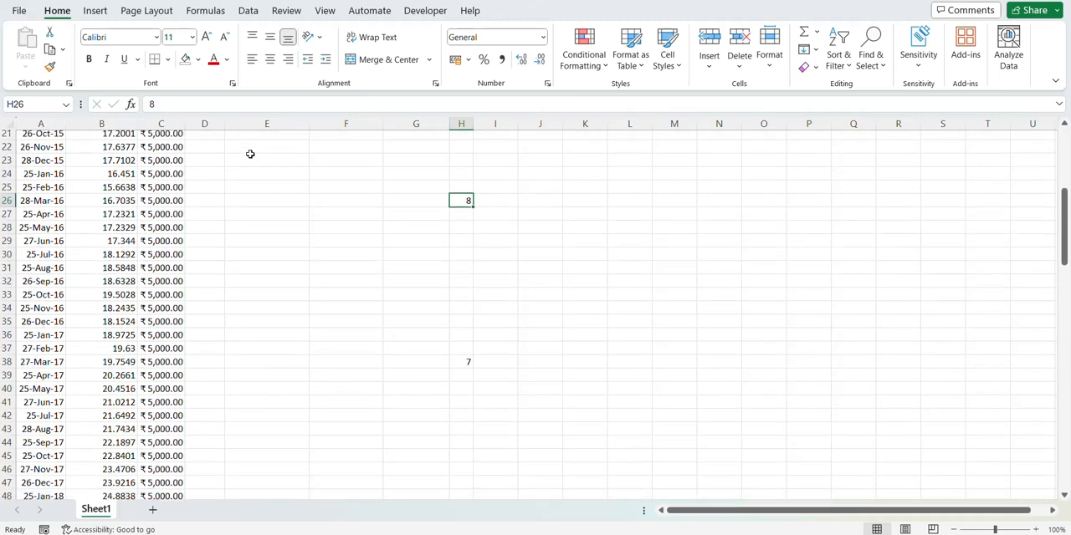
pyautogui.scroll(-13, 250, 154)
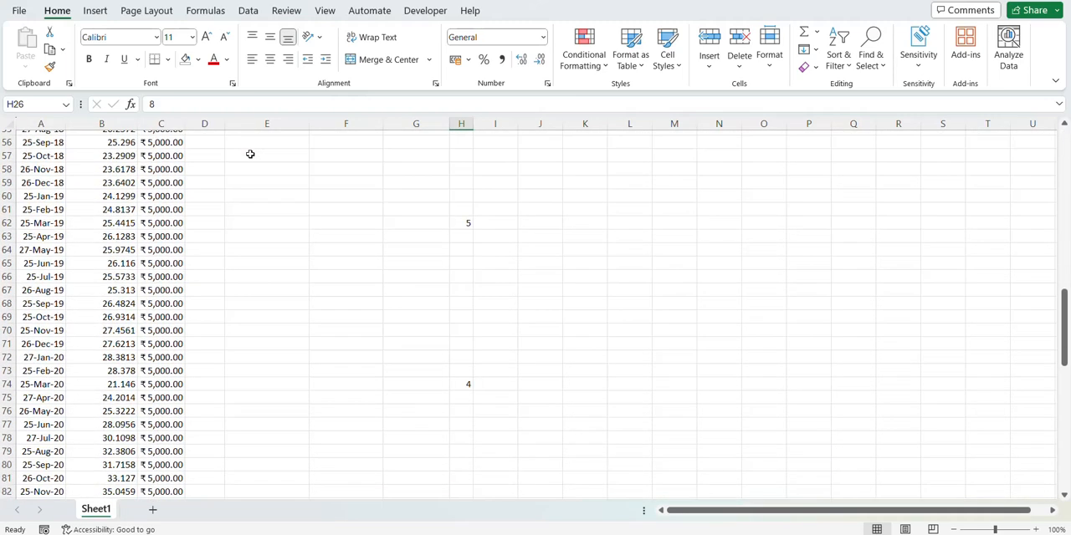
pyautogui.scroll(-3, 250, 153)
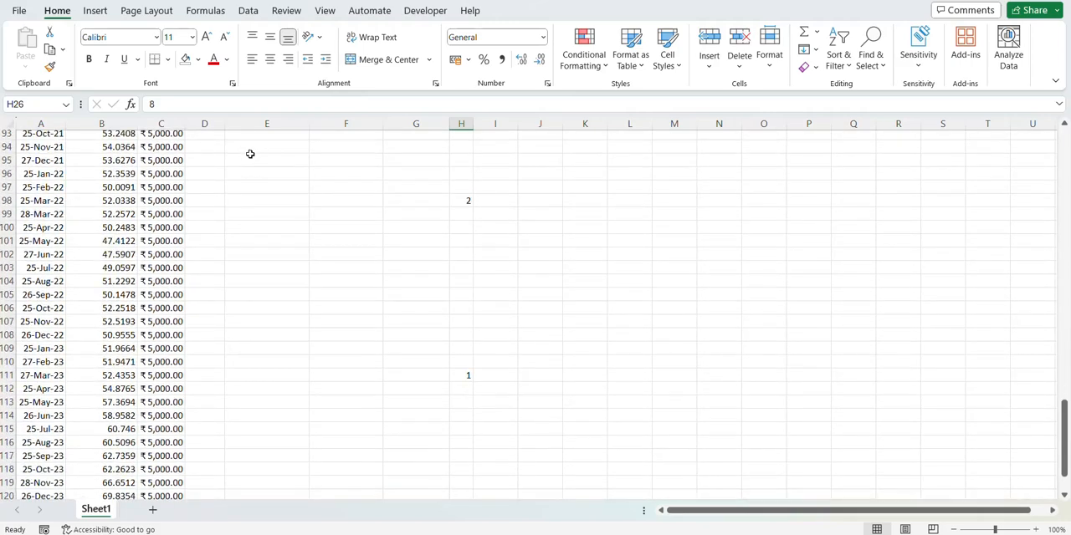
pyautogui.scroll(20, 250, 154)
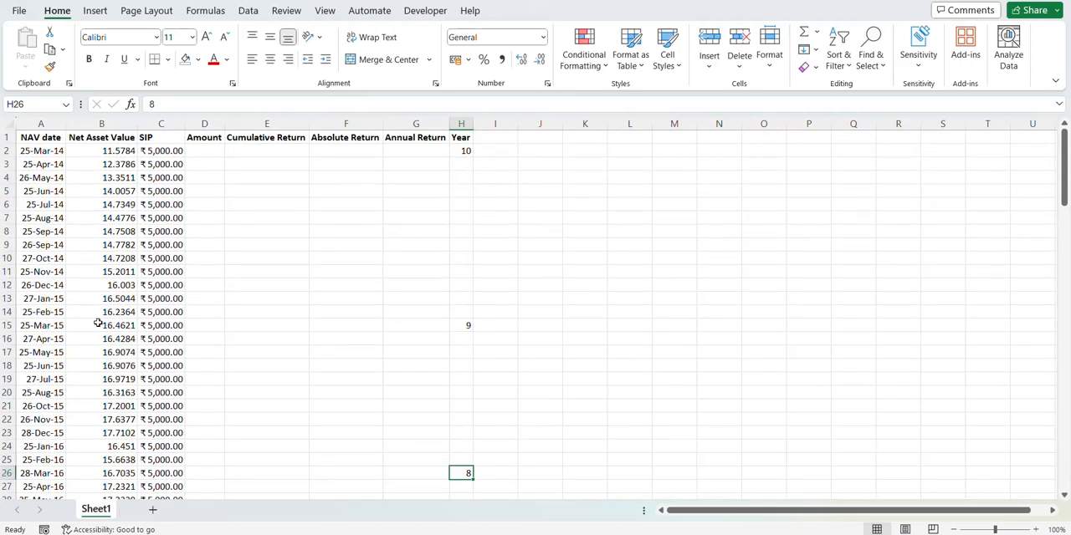
# Step: Enter the formula =C2*($B$123/B2) in Amount cell D2, keeping the 22-Mar-24 NAV as an absolute reference
pyautogui.click(207, 152)
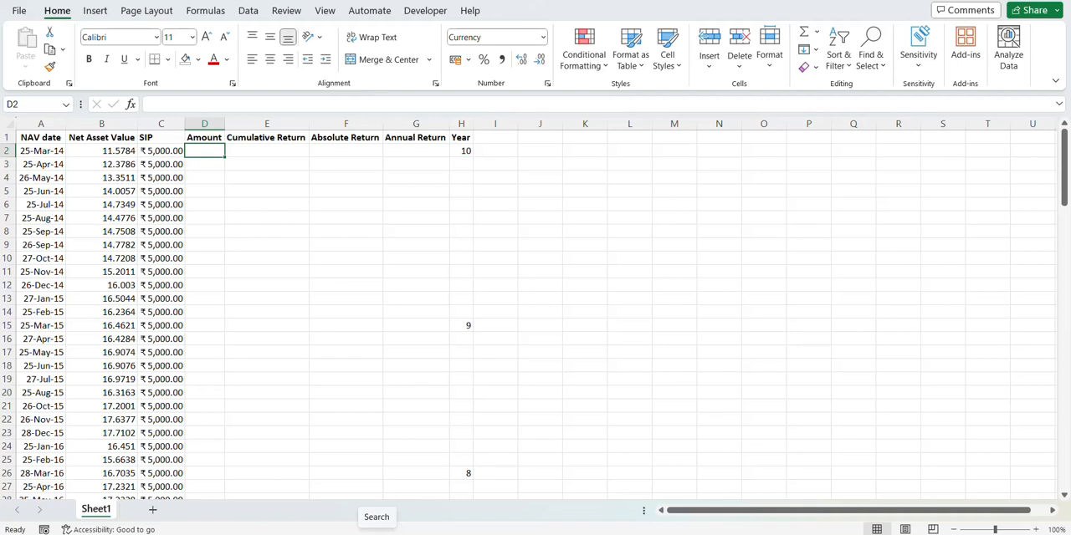
pyautogui.write('=')
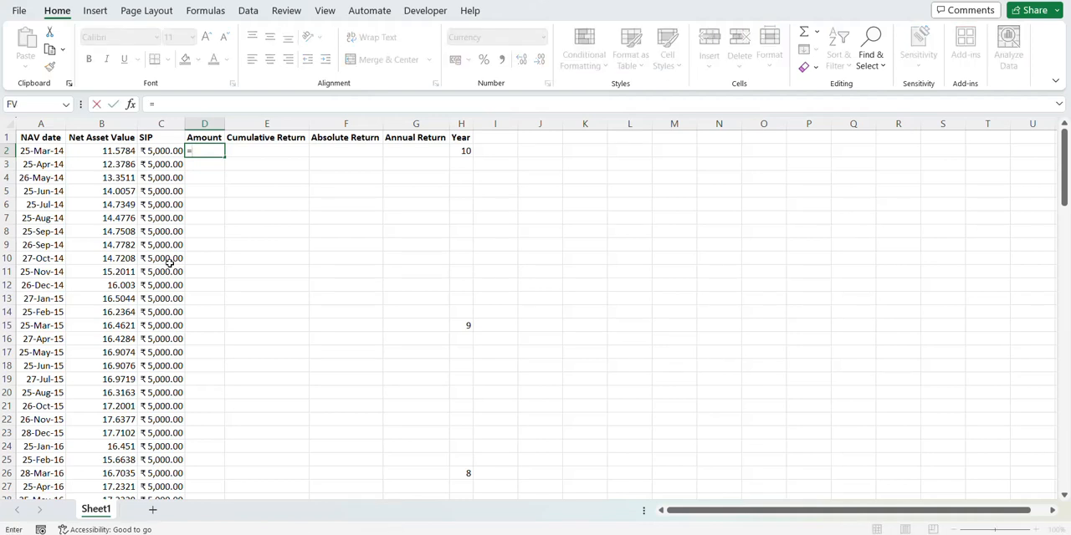
pyautogui.click(160, 151)
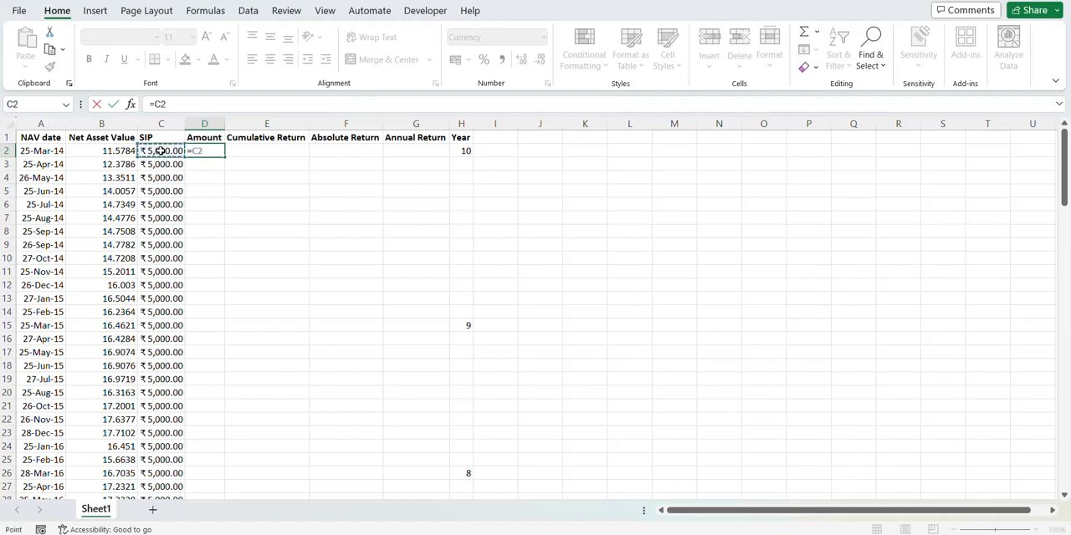
pyautogui.write('*(B')
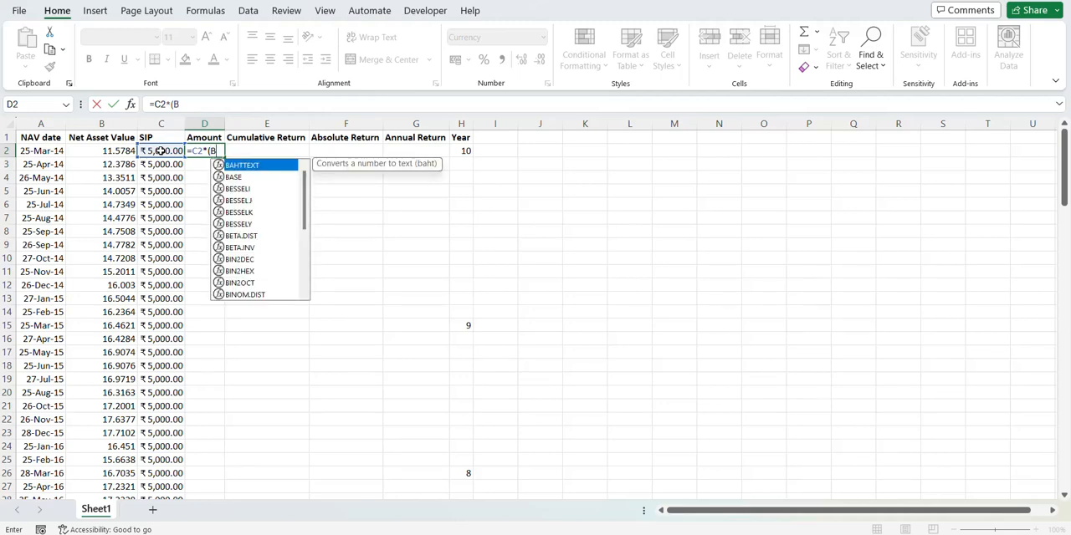
pyautogui.scroll(-20, 111, 257)
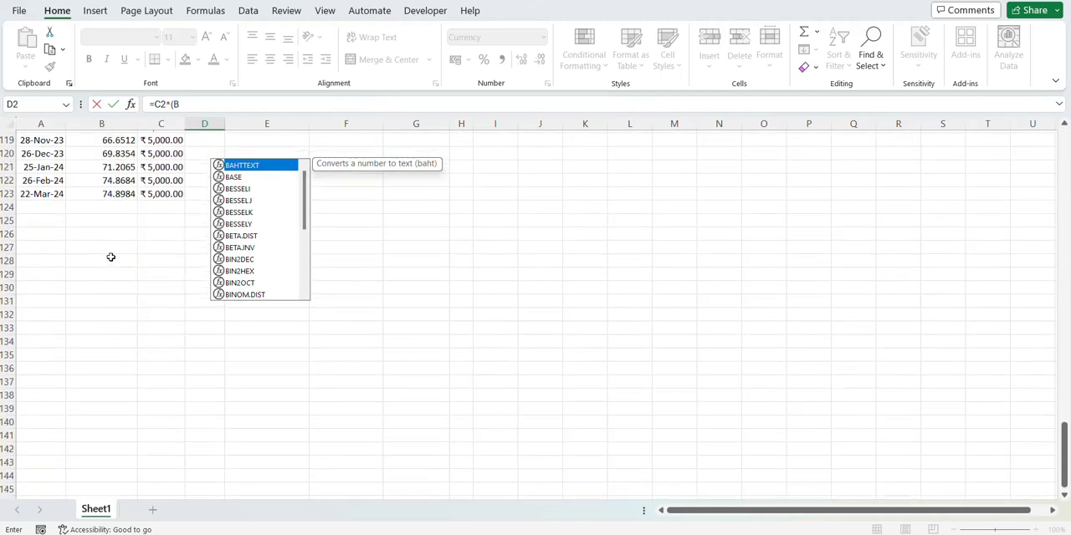
pyautogui.scroll(-2, 110, 257)
pyautogui.scroll(3, 111, 256)
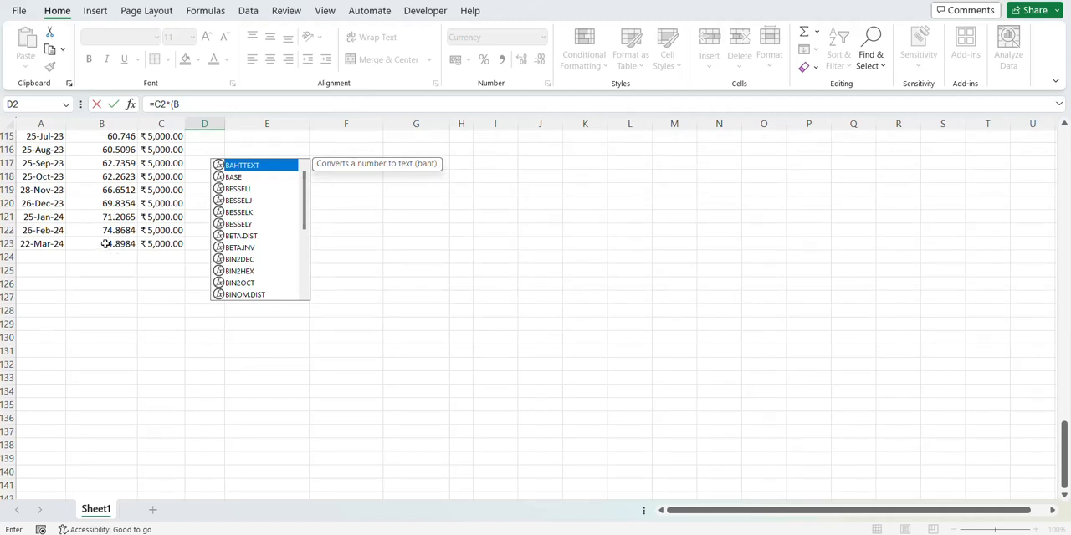
pyautogui.click(194, 104)
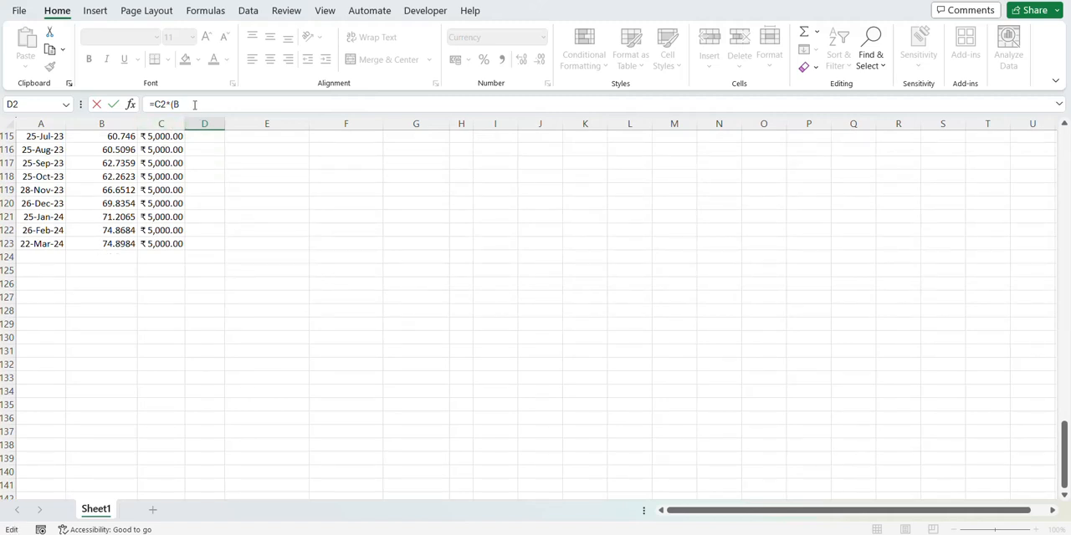
pyautogui.write('123')
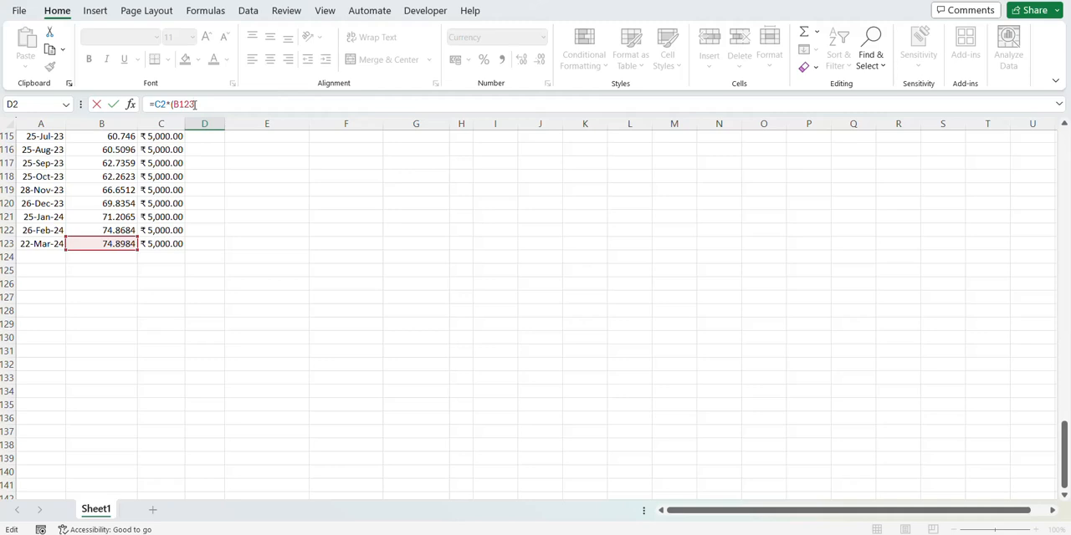
pyautogui.press('F4')
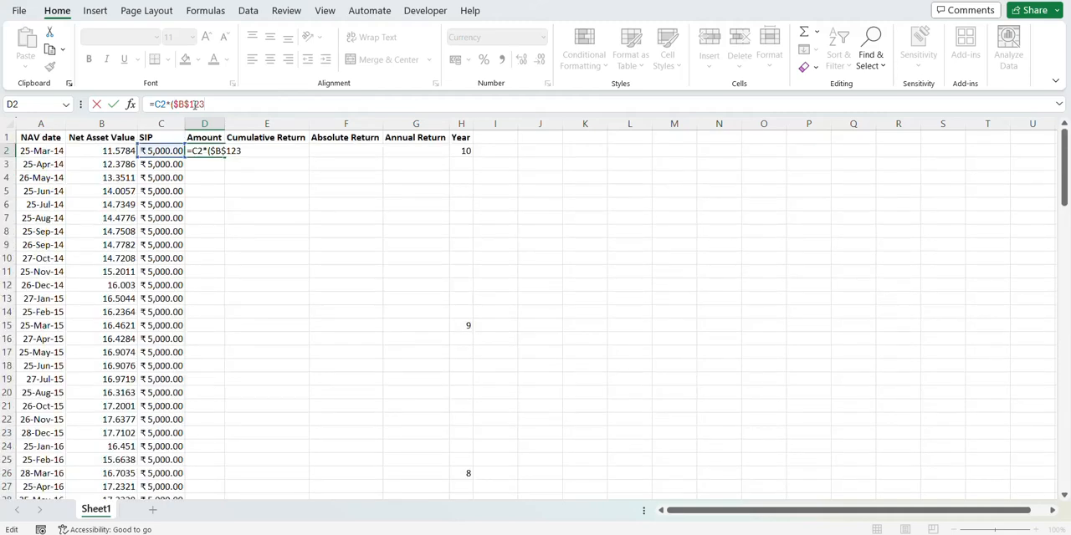
pyautogui.write('/')
pyautogui.click(120, 152)
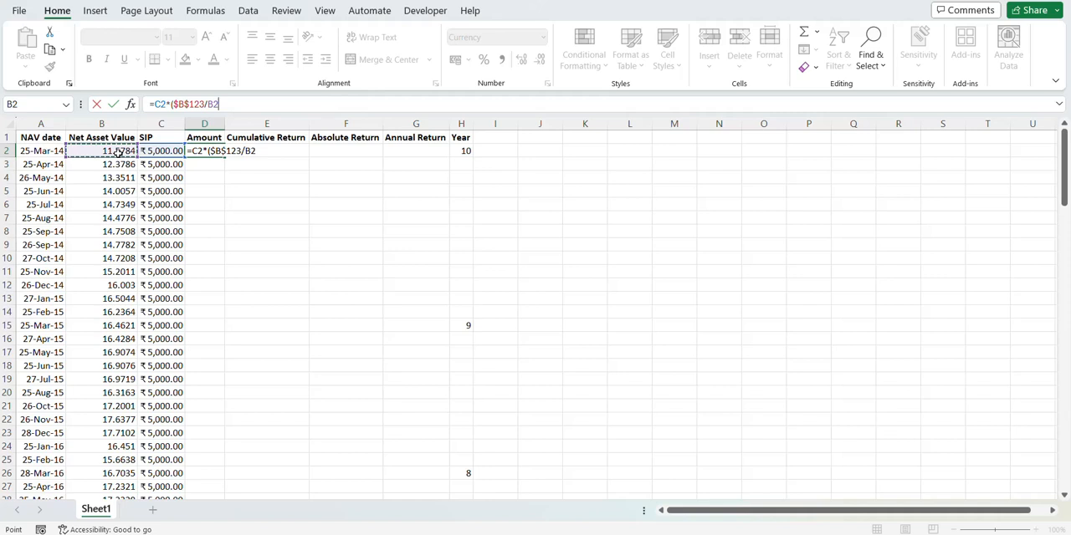
pyautogui.write(')')
pyautogui.press('Return')
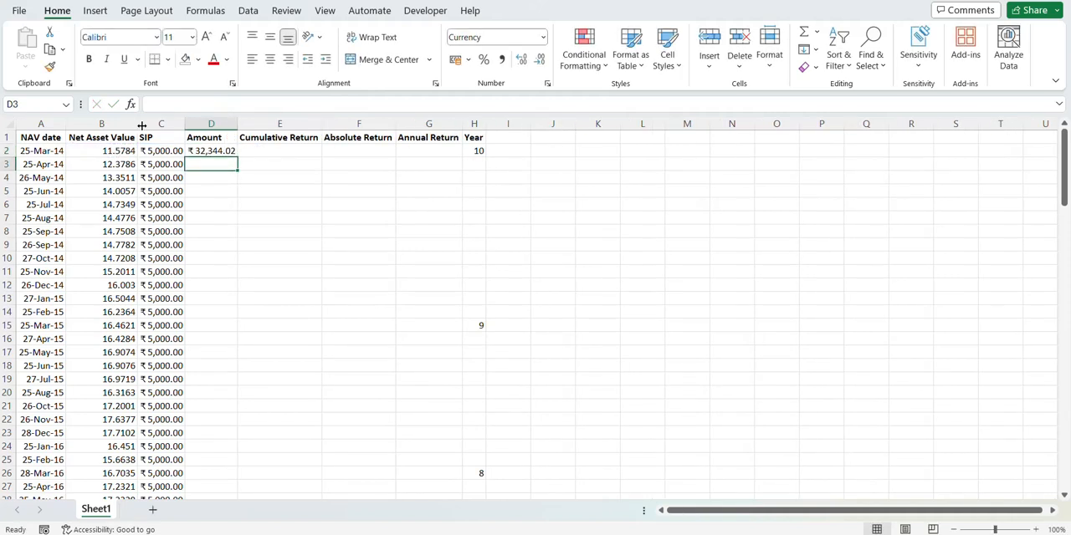
# Step: Compare the first Amount with its SIP value, and fill the Amount formula from D2 down to D123
pyautogui.click(211, 152)
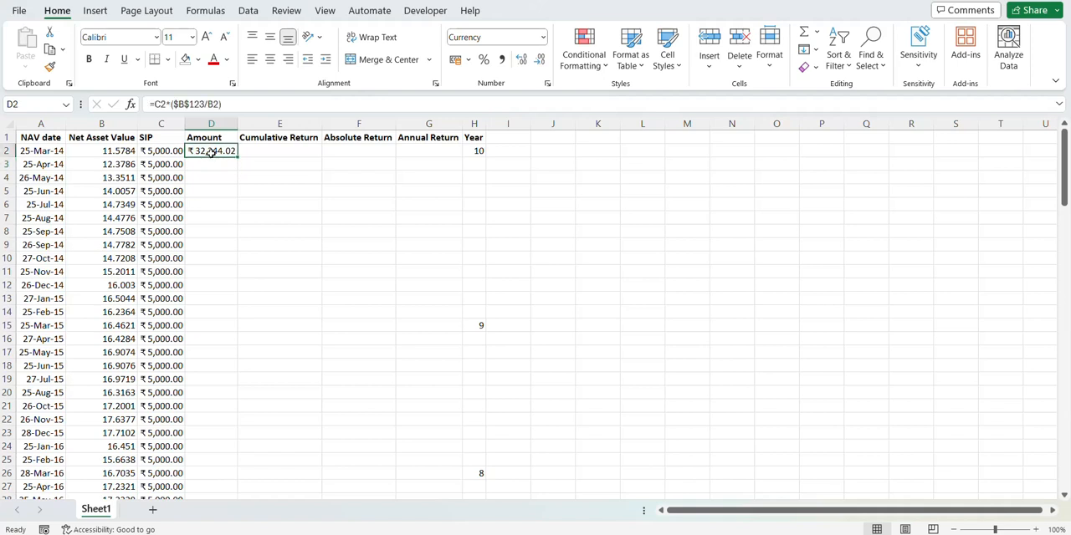
pyautogui.click(152, 152)
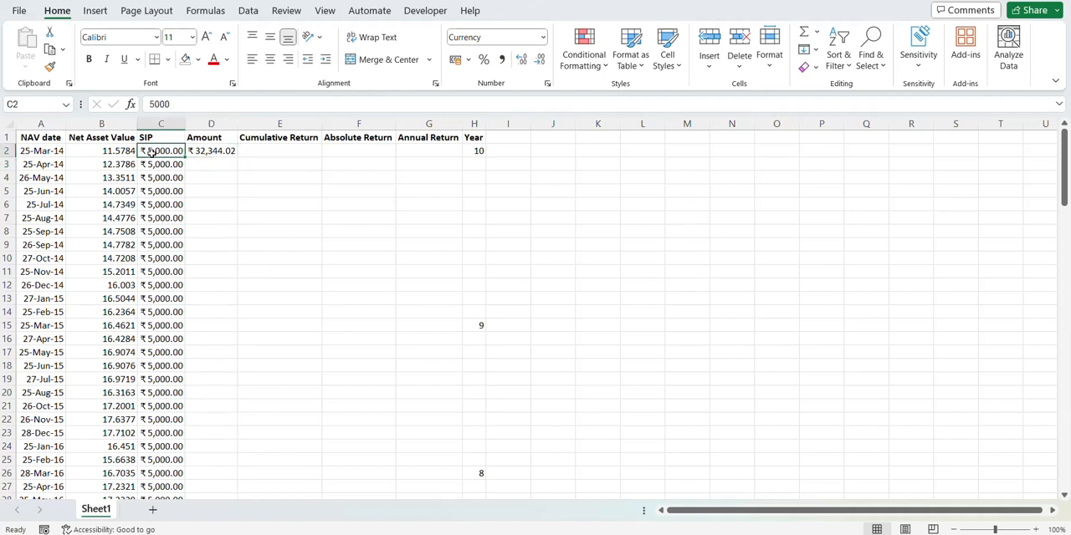
pyautogui.click(211, 153)
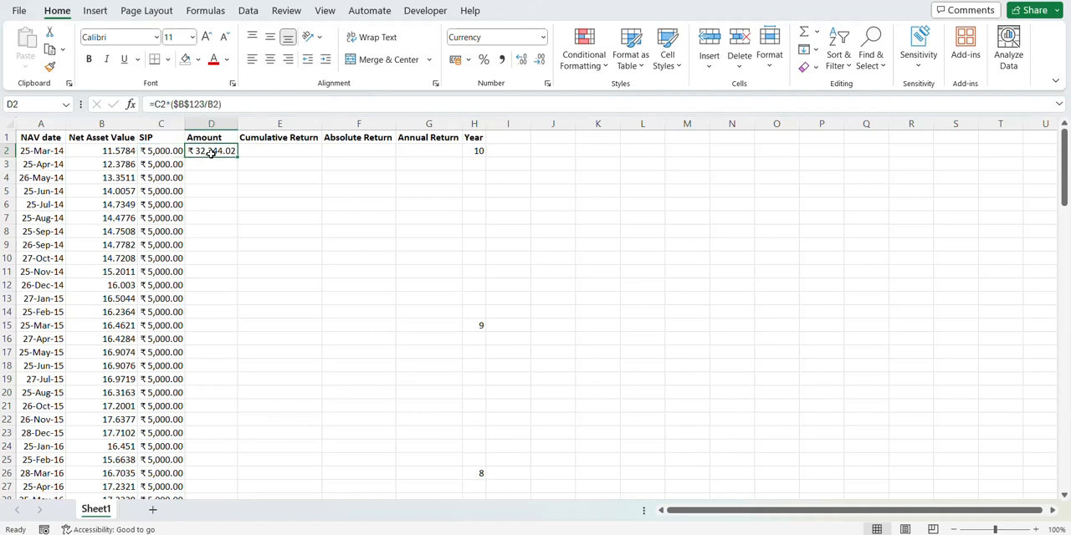
pyautogui.press('Left')
pyautogui.hotkey('ctrl', 'Down')
pyautogui.press('Right')
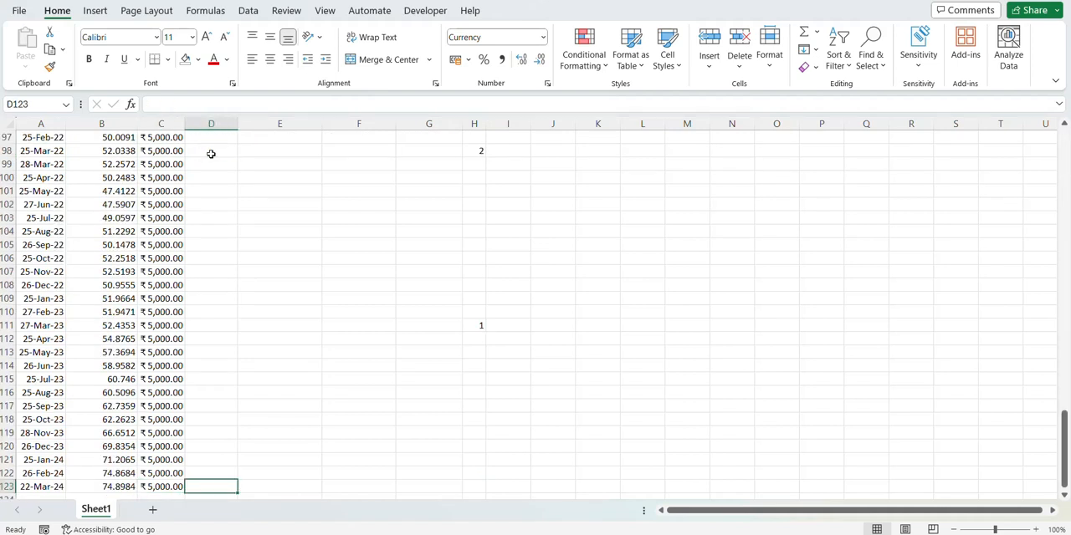
pyautogui.hotkey('ctrl', 'shift', 'Up')
pyautogui.hotkey('ctrl', 'd')
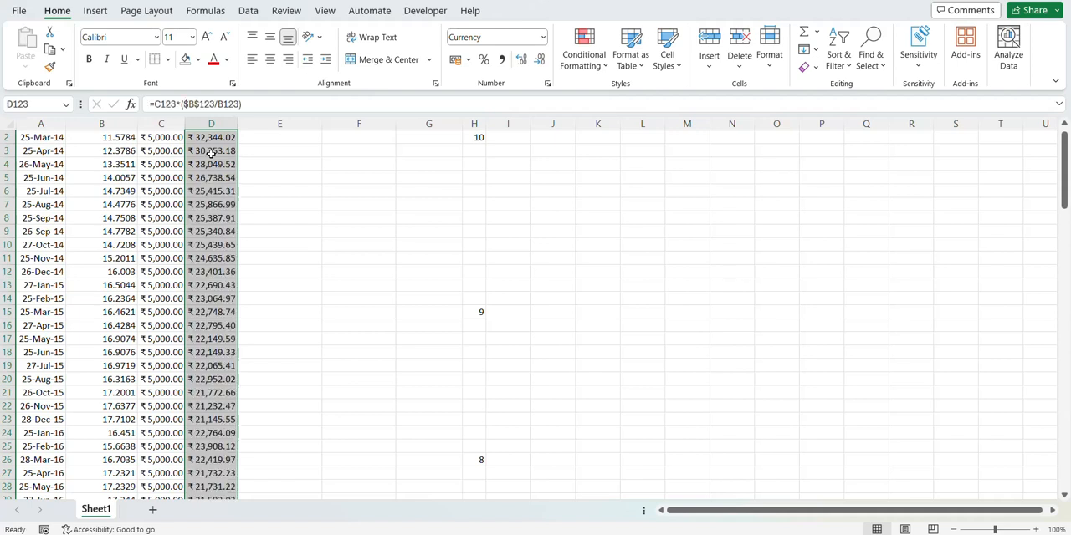
pyautogui.hotkey('ctrl', 'Down')
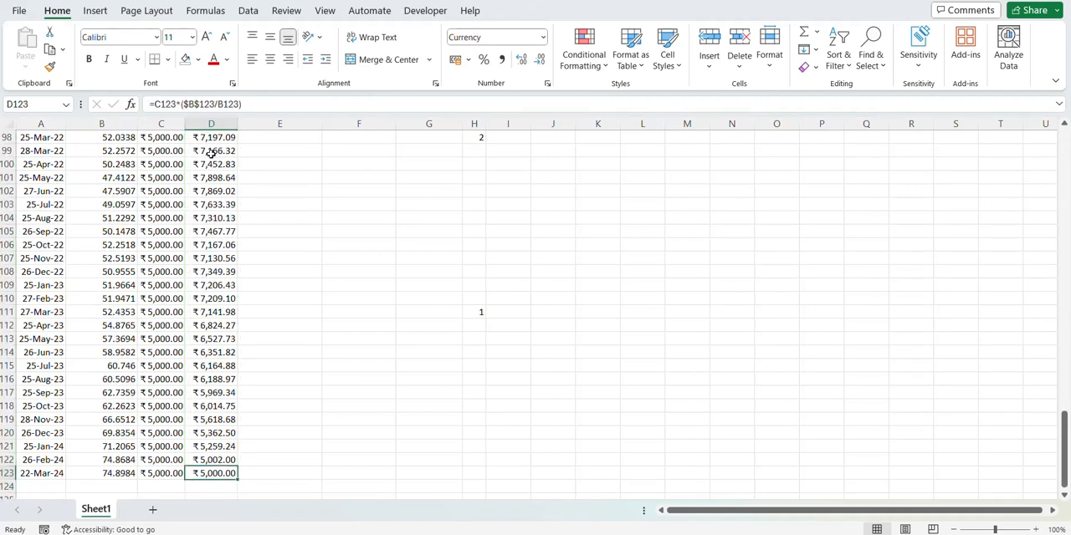
# Step: Check the last row's NAV date, SIP and Amount values for the 22-Mar-24 instalment
pyautogui.press('Left')
pyautogui.press('Left')
pyautogui.press('Left')
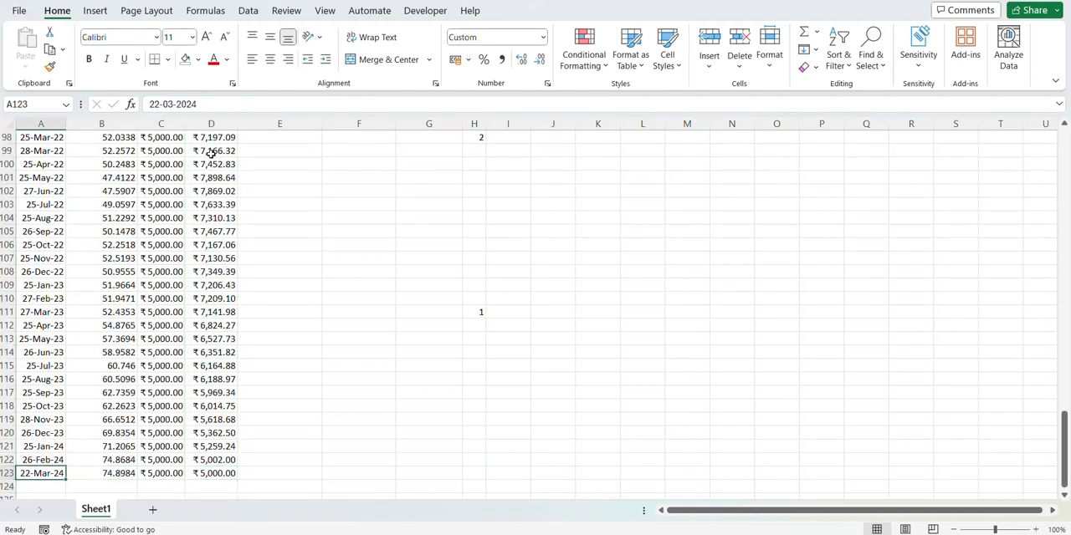
pyautogui.press('Right')
pyautogui.press('Right')
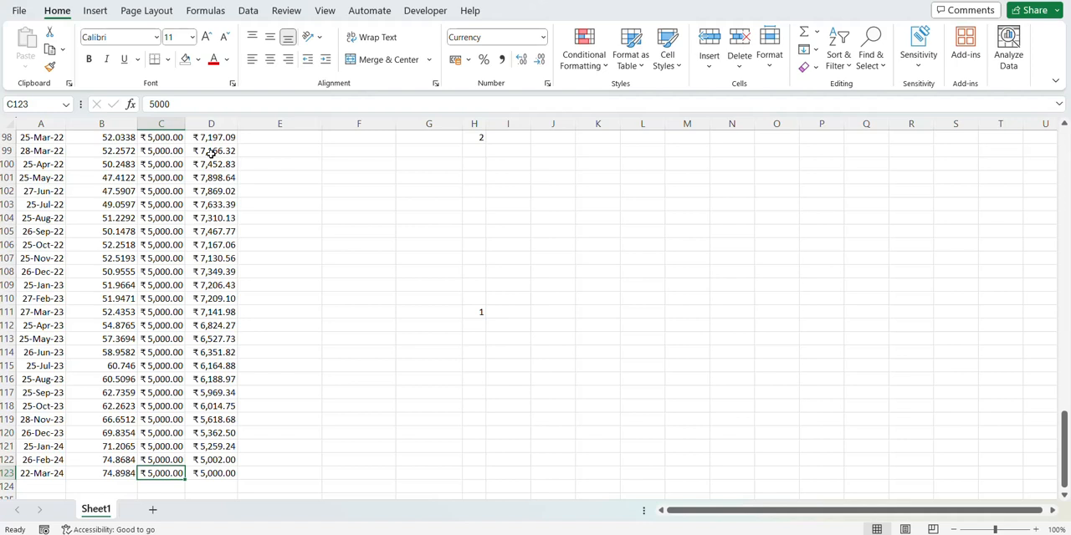
pyautogui.press('Right')
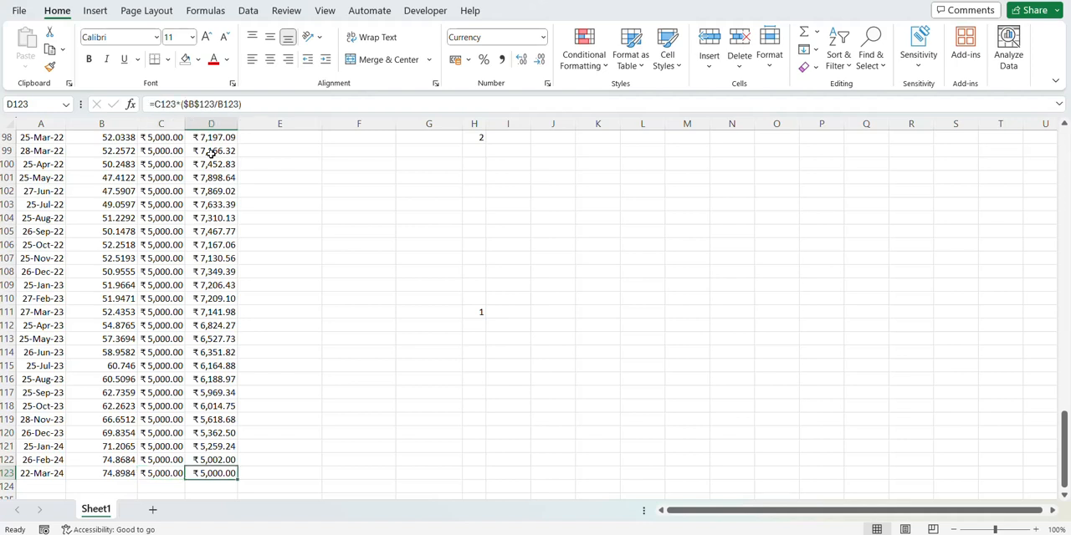
# Step: Enter the formula =E3+D2 in Cumulative Return cell E2, adding the row's Amount to the cumulative value below
pyautogui.press('Right')
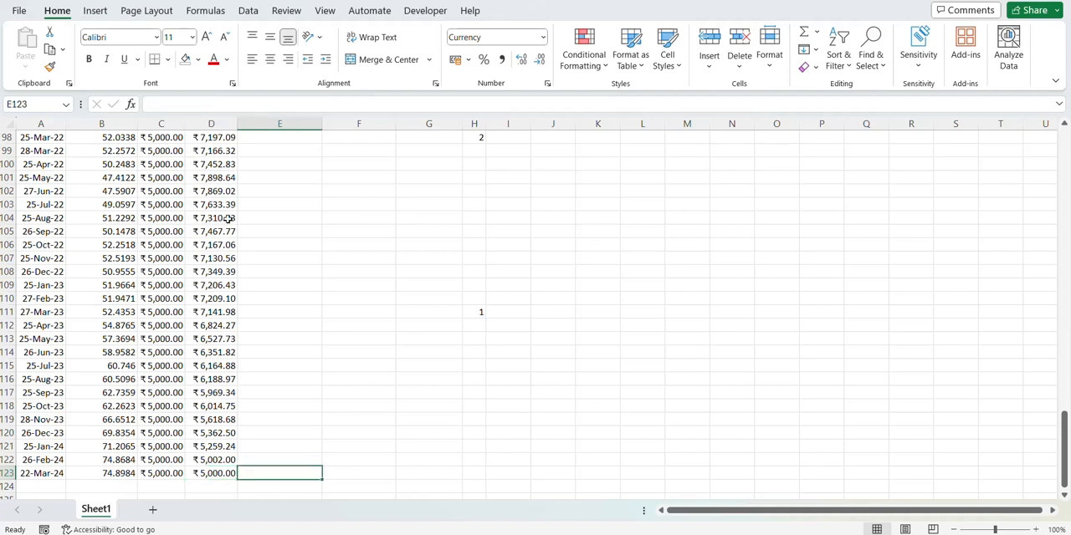
pyautogui.hotkey('ctrl', 'Up')
pyautogui.press('Down')
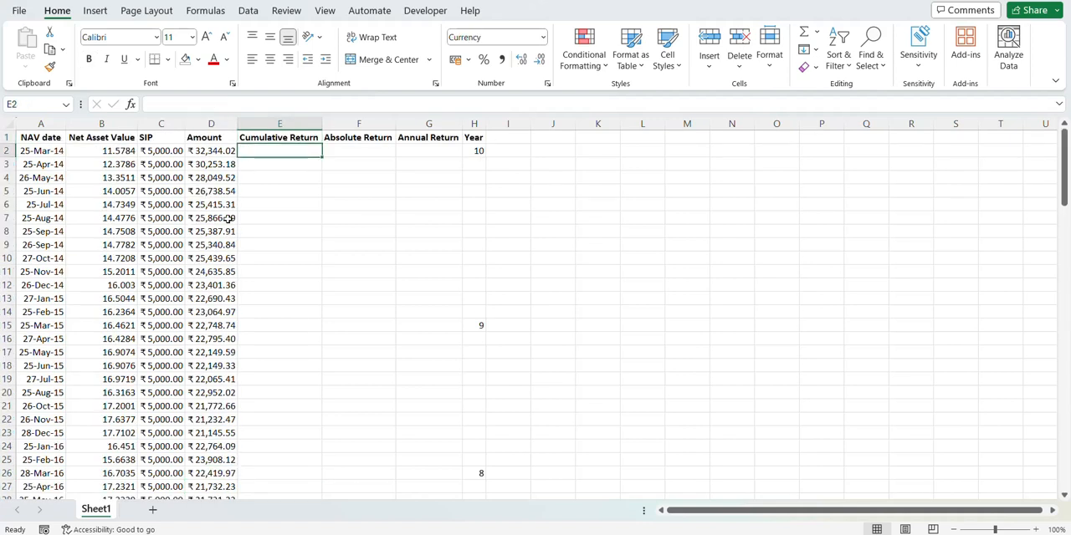
pyautogui.write('=')
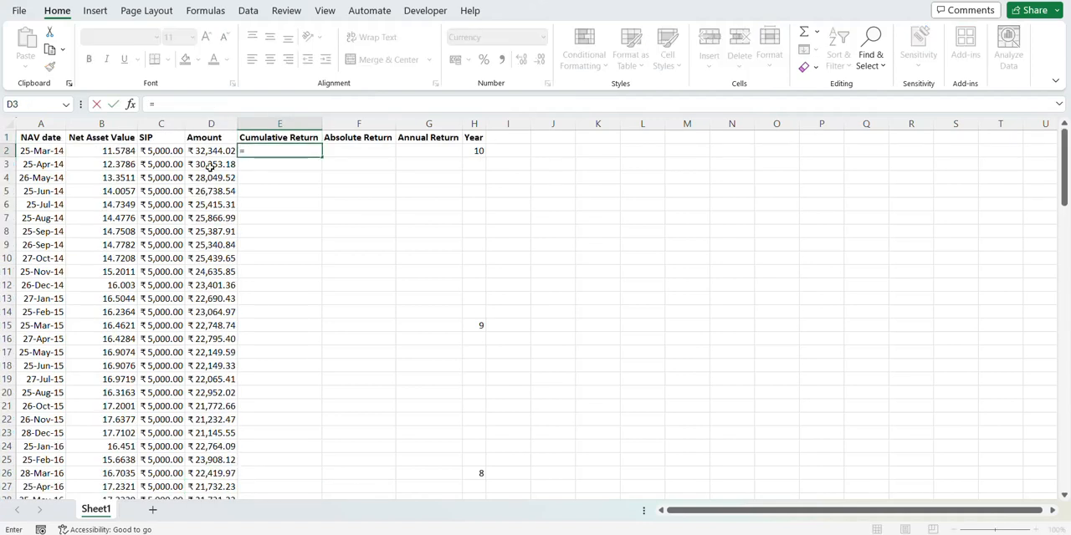
pyautogui.click(257, 164)
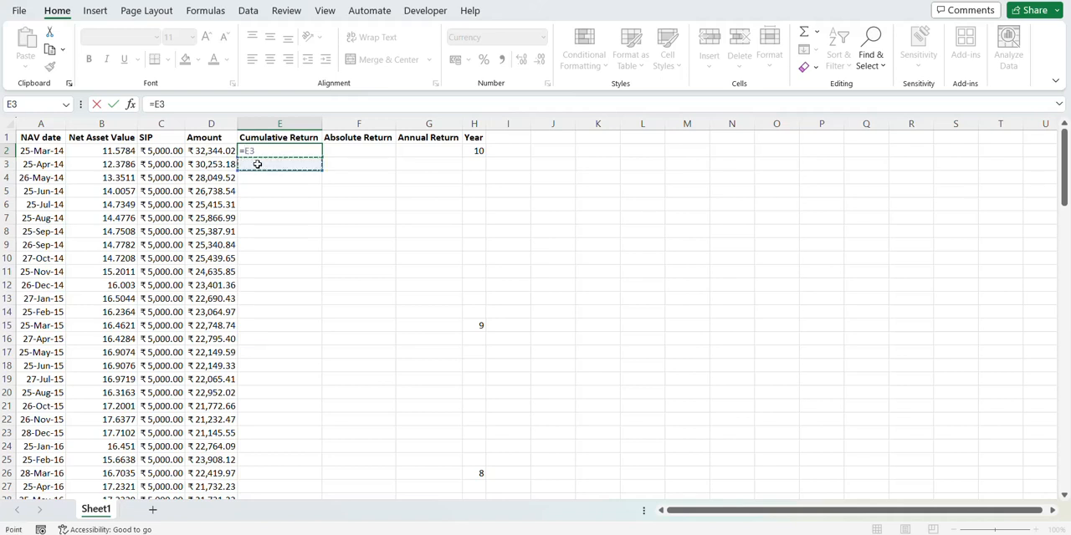
pyautogui.write('+')
pyautogui.click(215, 153)
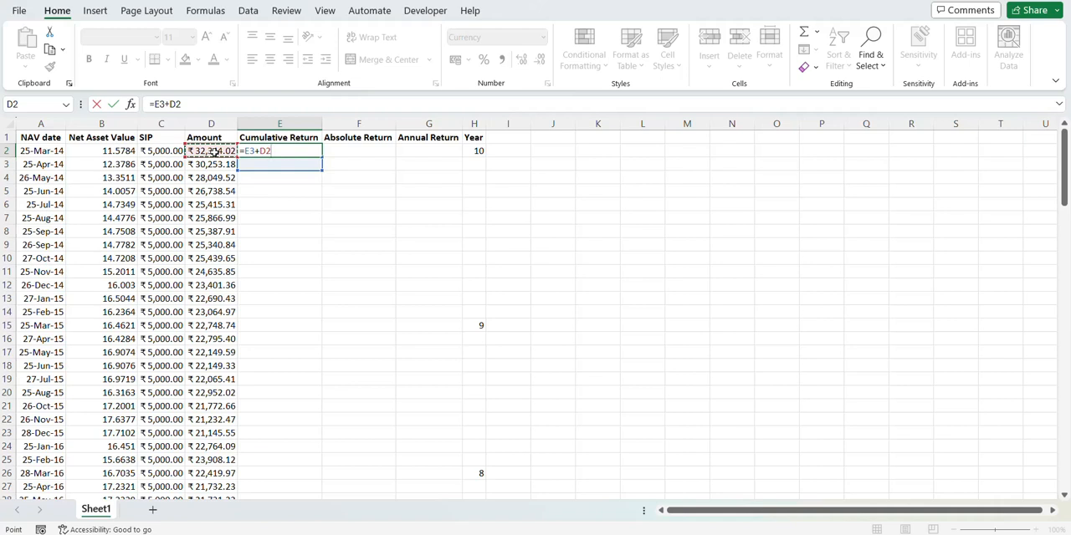
pyautogui.press('Return')
# Step: Fill the Cumulative Return formula from E2 down to E123
pyautogui.press('Left')
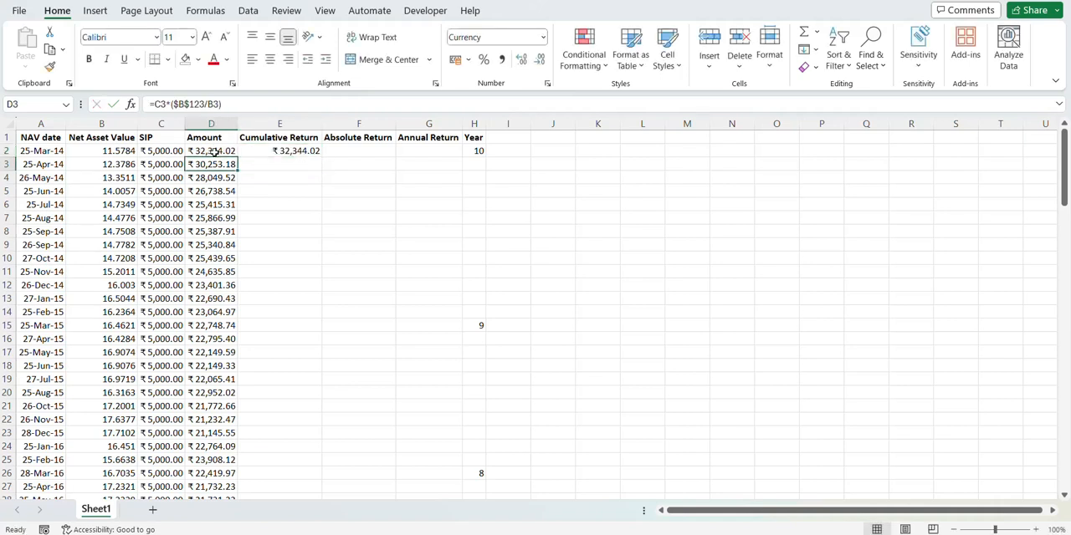
pyautogui.hotkey('ctrl', 'Down')
pyautogui.press('Right')
pyautogui.hotkey('ctrl', 'shift', 'Up')
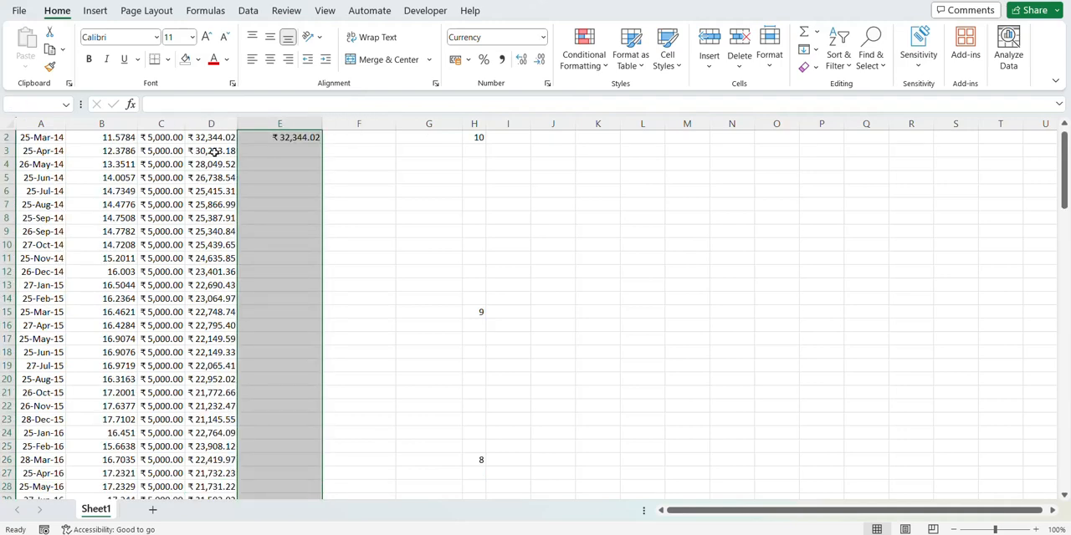
pyautogui.hotkey('ctrl', 'd')
pyautogui.press('Down')
pyautogui.press('Up')
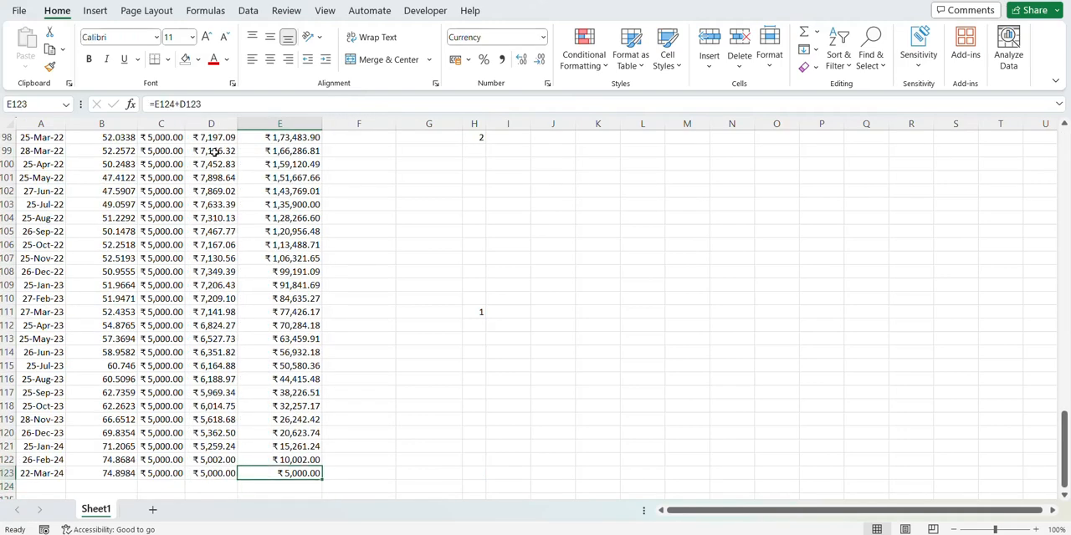
# Step: Check the Cumulative Return values in the last few rows against the Amounts they add up
pyautogui.press('Up')
pyautogui.press('Left')
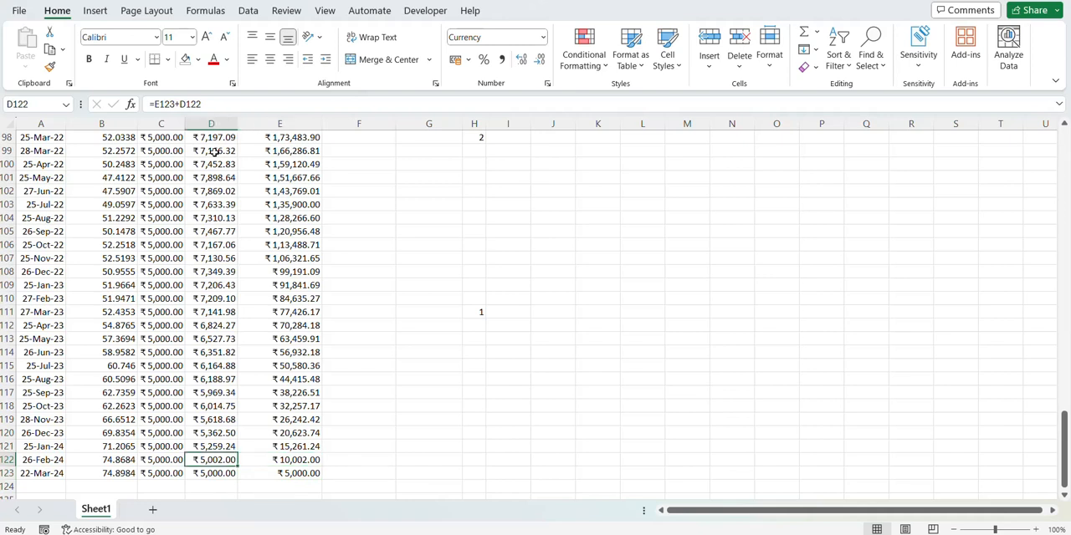
pyautogui.press('Down')
pyautogui.press('Up')
pyautogui.press('Up')
pyautogui.hotkey('shift', 'Down')
pyautogui.hotkey('shift', 'Down')
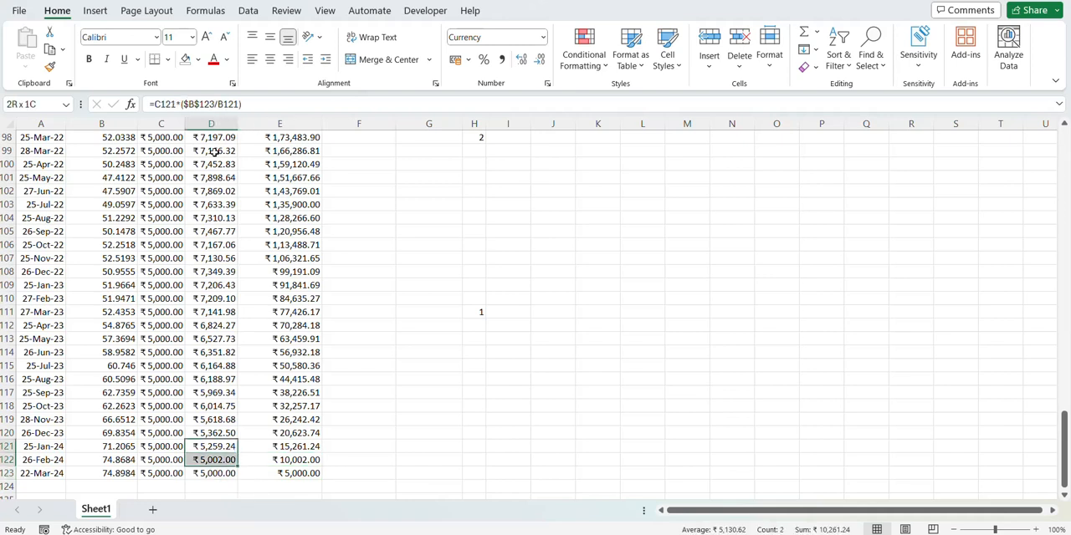
pyautogui.press('Right')
pyautogui.press('Up')
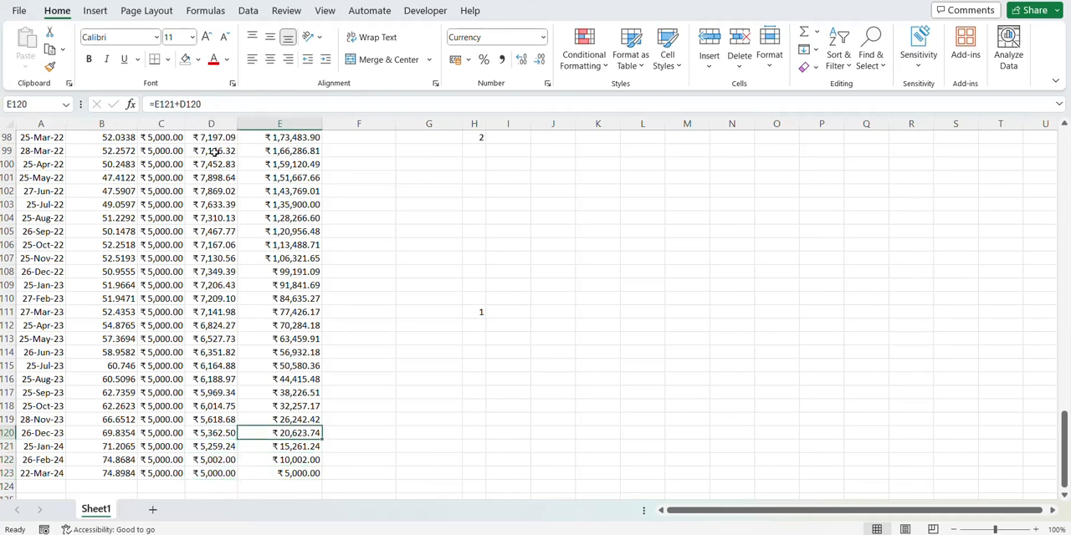
# Step: Review how the Amounts accumulate row by row from the 22-Mar-24 entry upwards through the 2023 entries
pyautogui.hotkey('ctrl', 'Up')
pyautogui.press('Left')
pyautogui.press('Down')
pyautogui.hotkey('ctrl', 'Down')
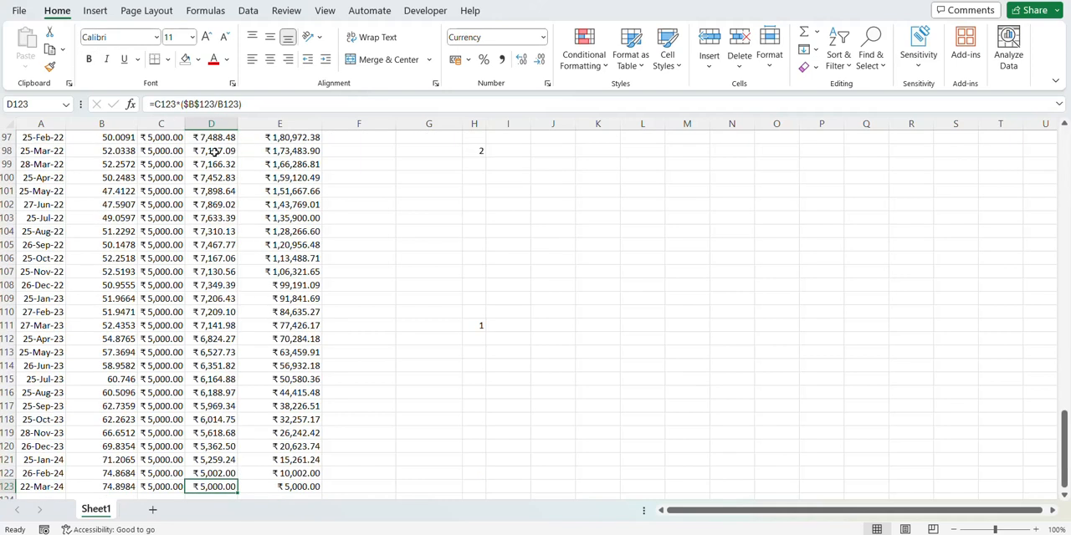
pyautogui.press('Up')
pyautogui.press('Up')
pyautogui.press('Up')
pyautogui.press('Up')
pyautogui.press('Up')
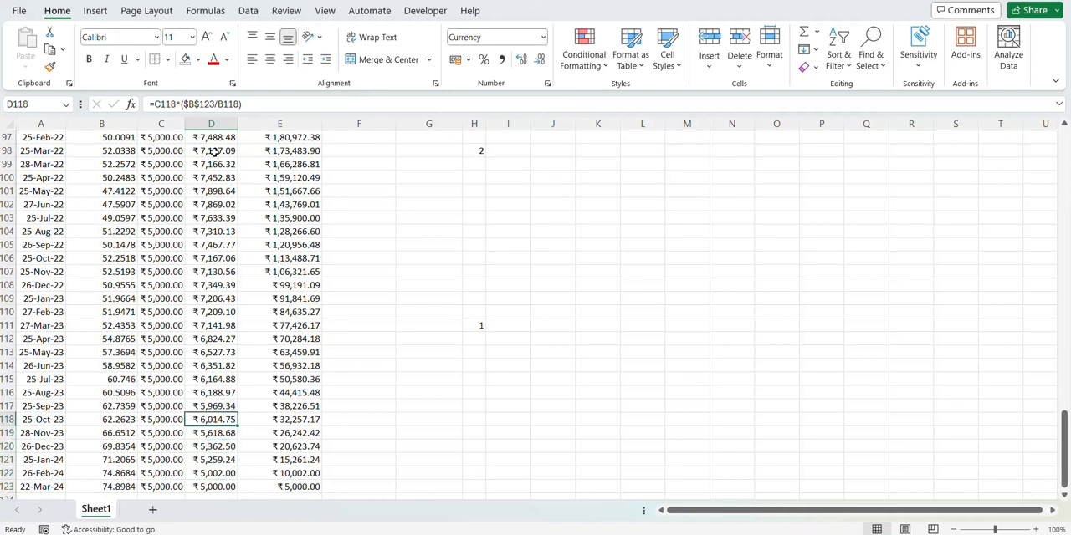
pyautogui.press('Up')
pyautogui.press('Up')
pyautogui.press('Up')
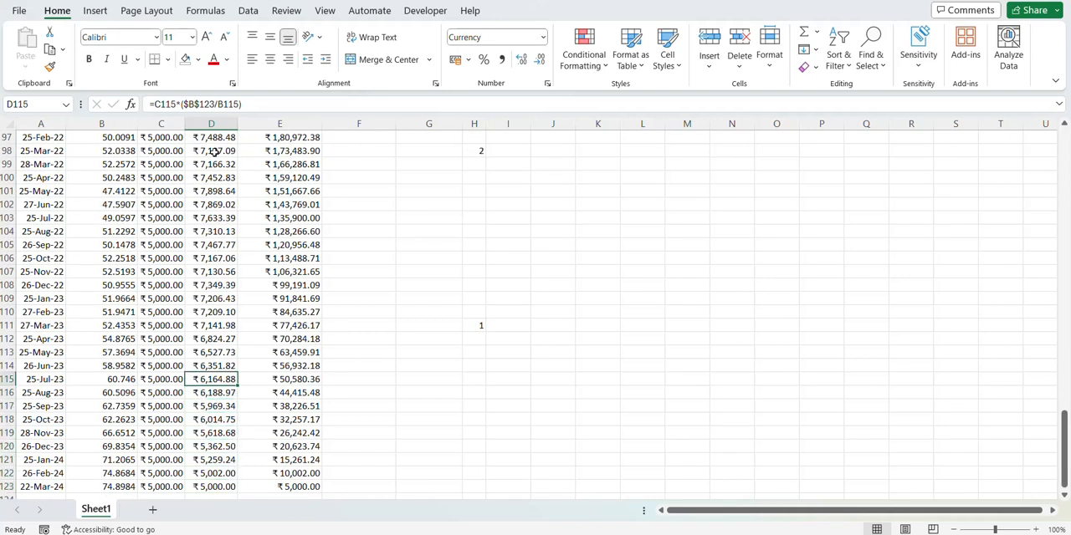
pyautogui.press('Up')
pyautogui.press('Up')
pyautogui.press('Up')
pyautogui.press('Up')
pyautogui.press('Up')
pyautogui.hotkey('ctrl', 'Up')
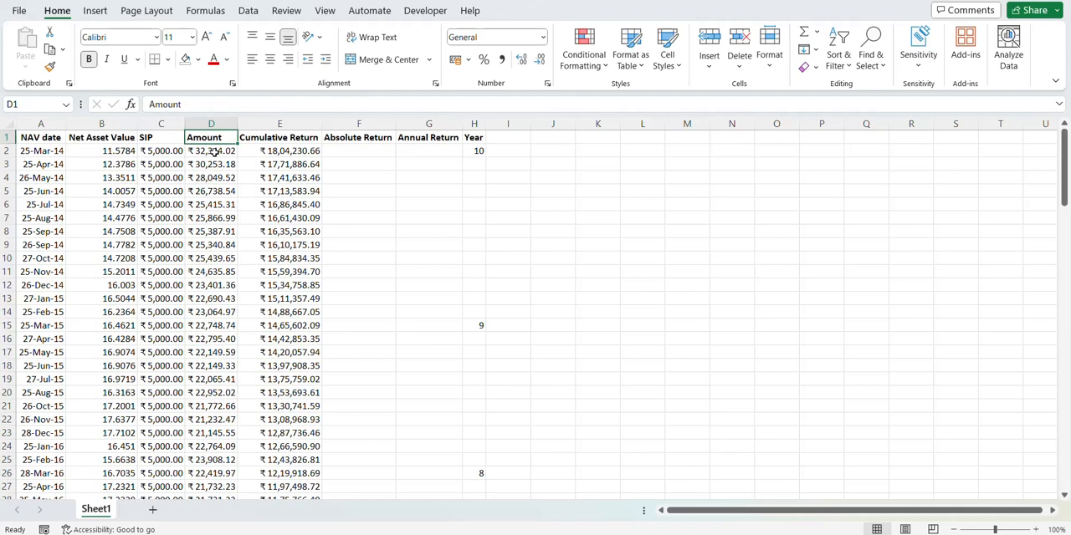
# Step: Compare the Cumulative Return in E2 with the total SIP invested across C2 to C123
pyautogui.press('Down')
pyautogui.press('Right')
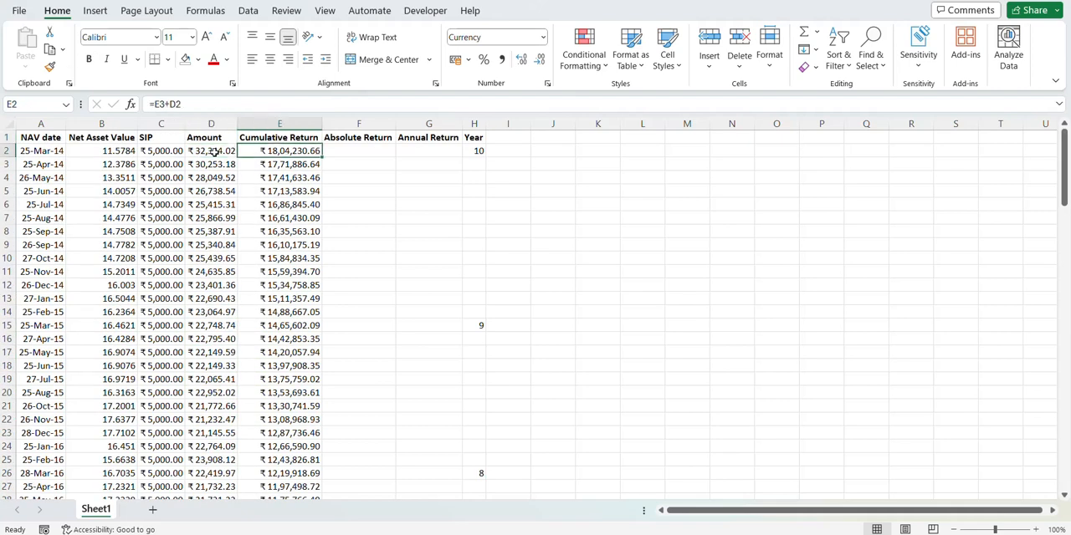
pyautogui.press('Left')
pyautogui.press('Left')
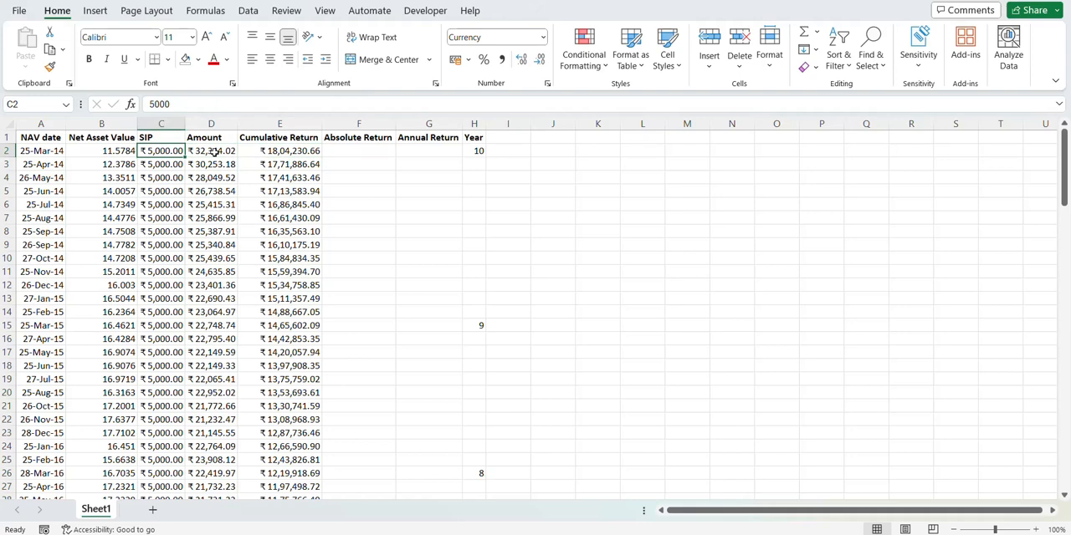
pyautogui.hotkey('ctrl', 'shift', 'Down')
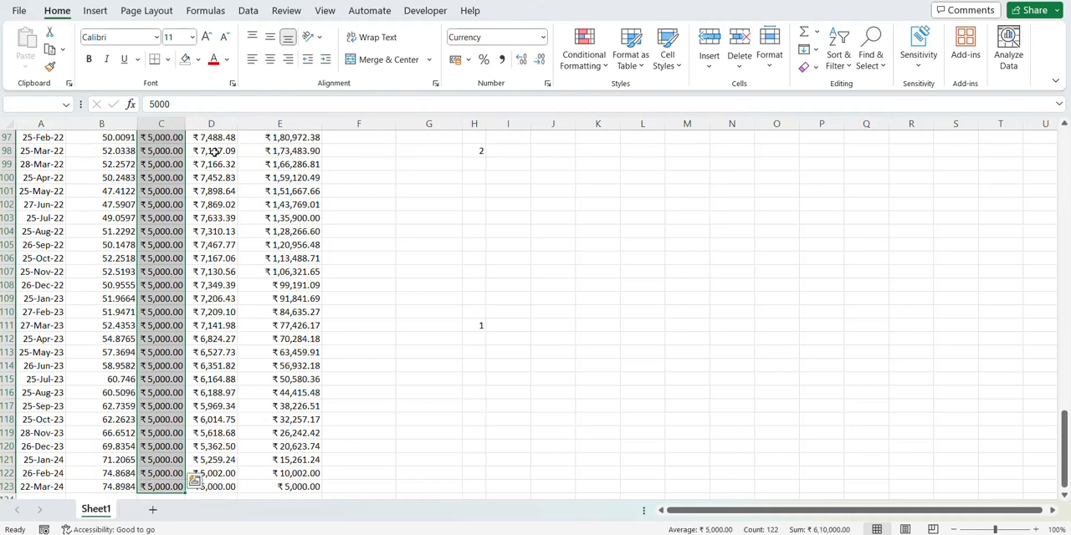
pyautogui.hotkey('ctrl', 'Up')
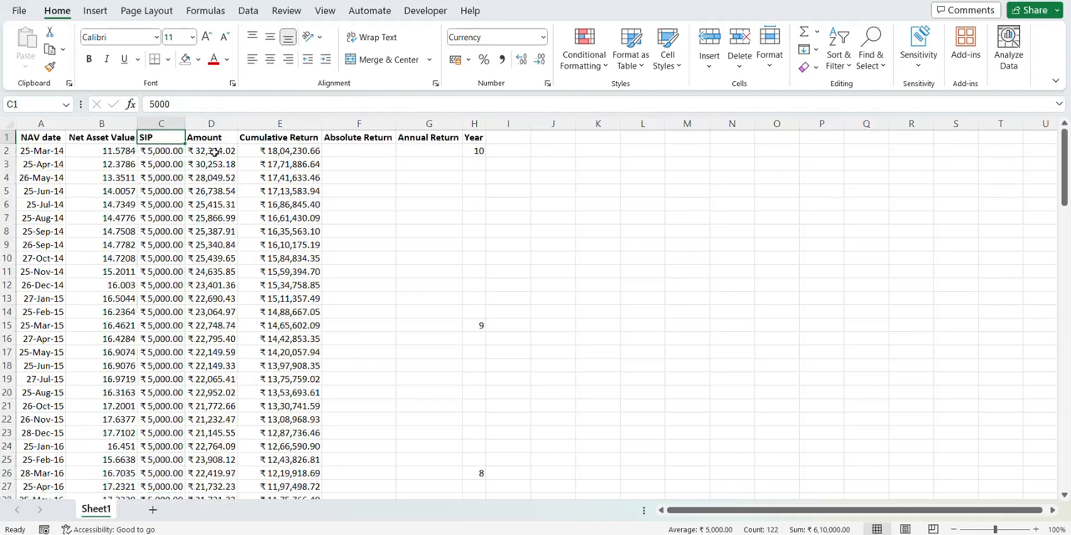
pyautogui.press('Down')
pyautogui.press('Right')
pyautogui.press('Right')
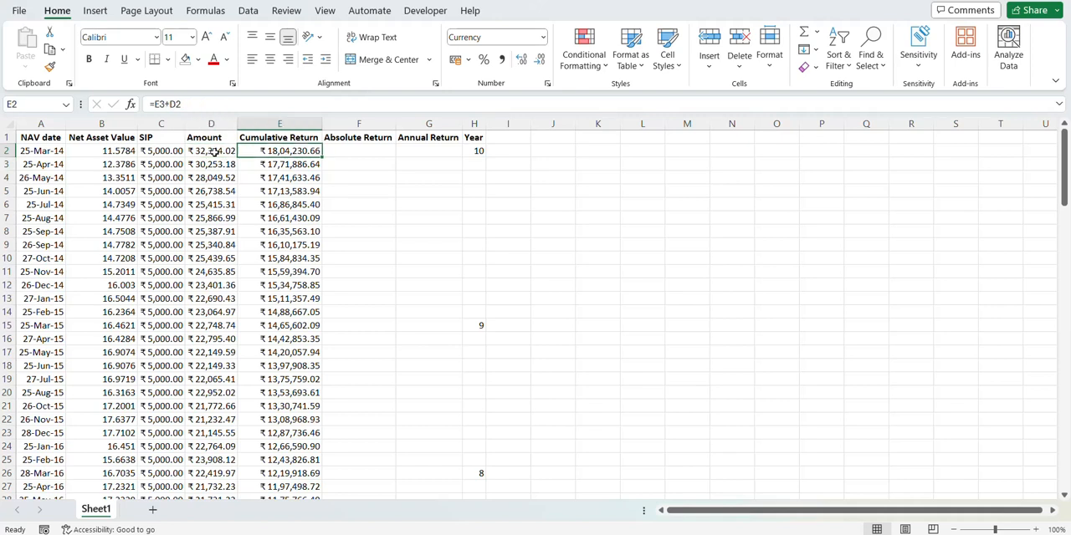
pyautogui.press('Right')
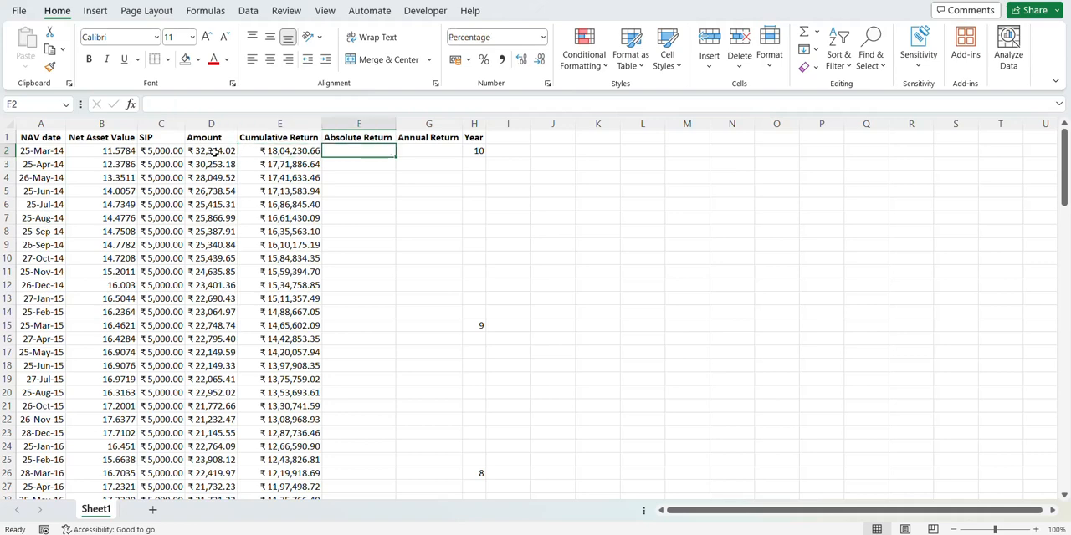
pyautogui.press('Left')
pyautogui.press('Left')
pyautogui.press('Left')
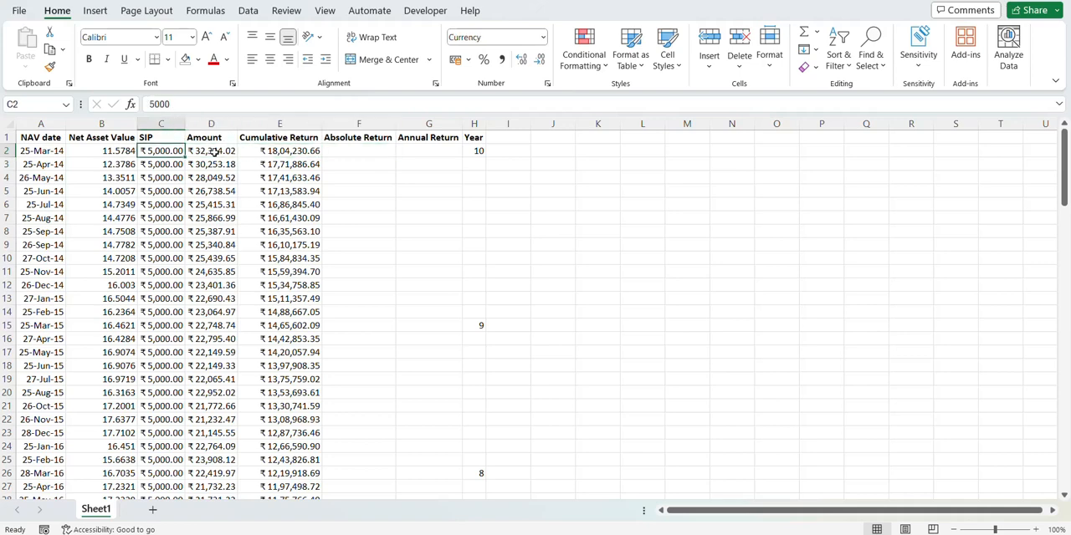
pyautogui.hotkey('ctrl', 'shift', 'Down')
pyautogui.hotkey('ctrl', 'Up')
pyautogui.press('Down')
pyautogui.press('Right')
pyautogui.press('Right')
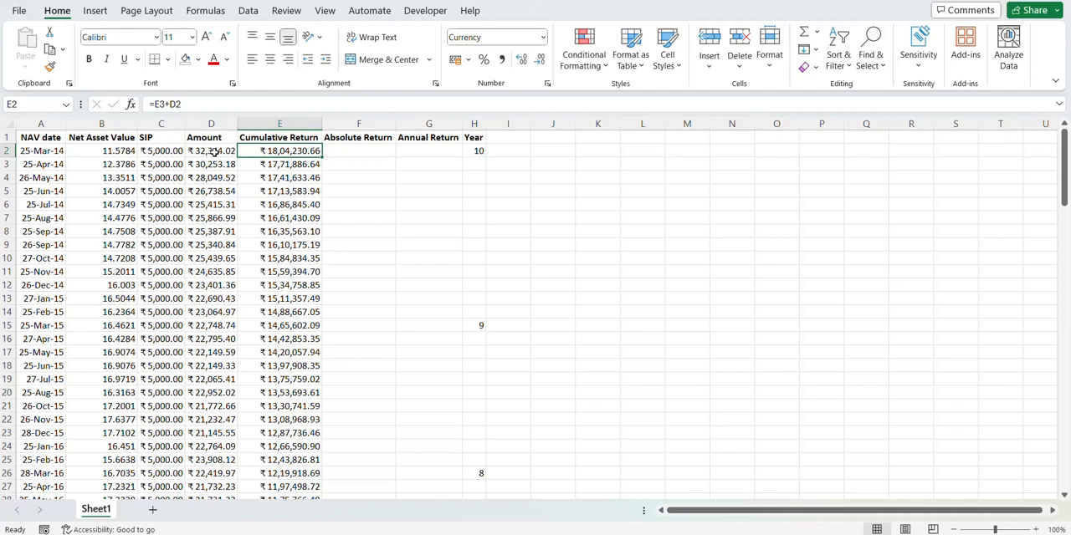
# Step: Enter the formula =E2/(SUM(C2:$C$123))-1 in Absolute Return cell F2, fixing only the end of the SIP range
pyautogui.press('Right')
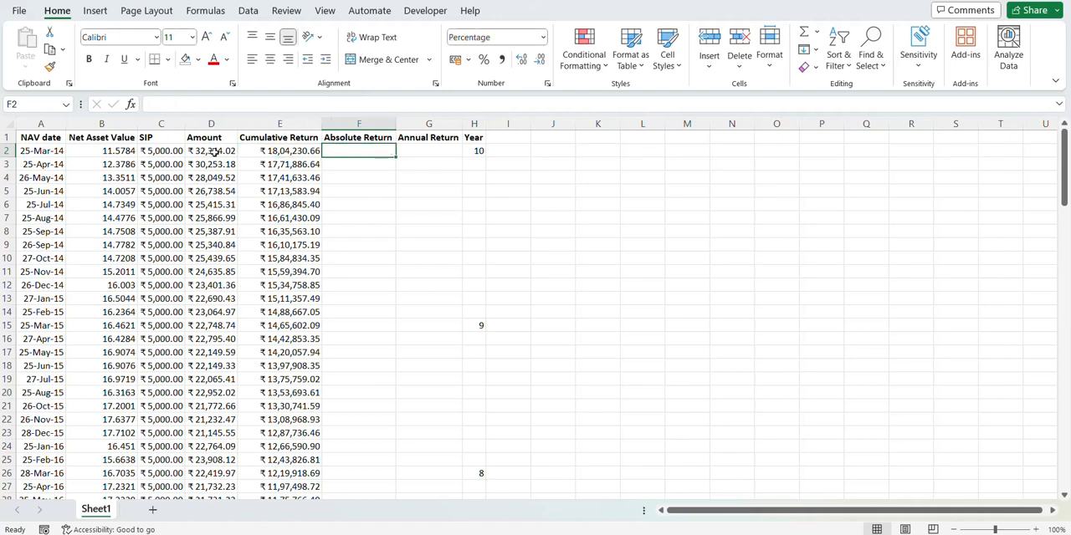
pyautogui.write('=')
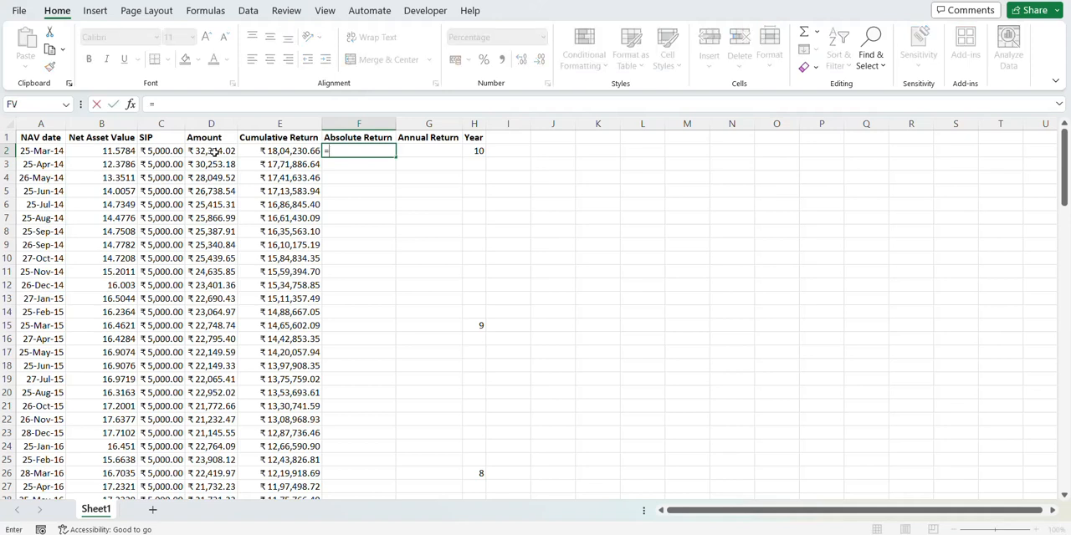
pyautogui.click(275, 152)
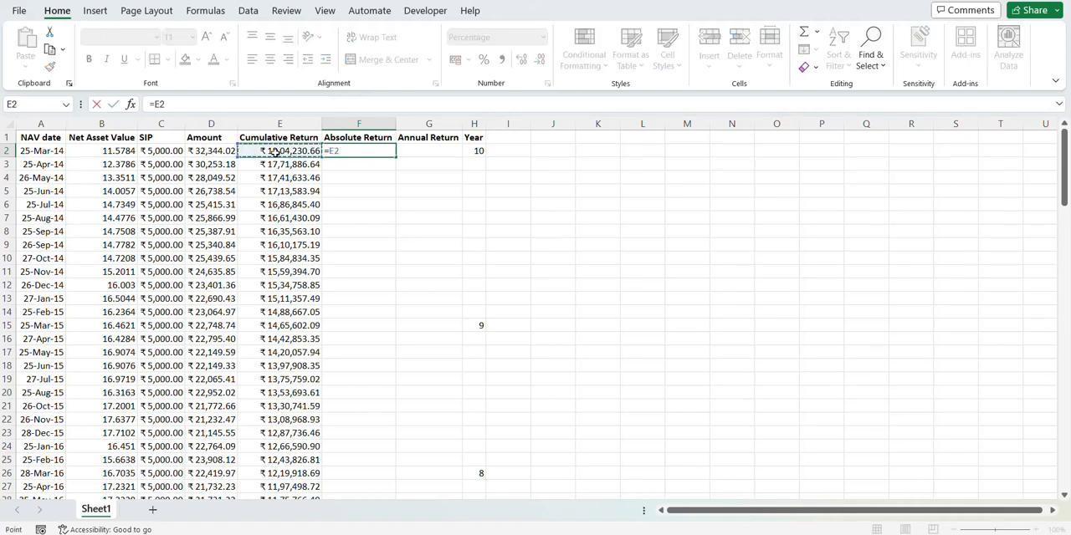
pyautogui.write('/(')
pyautogui.write('SUM(')
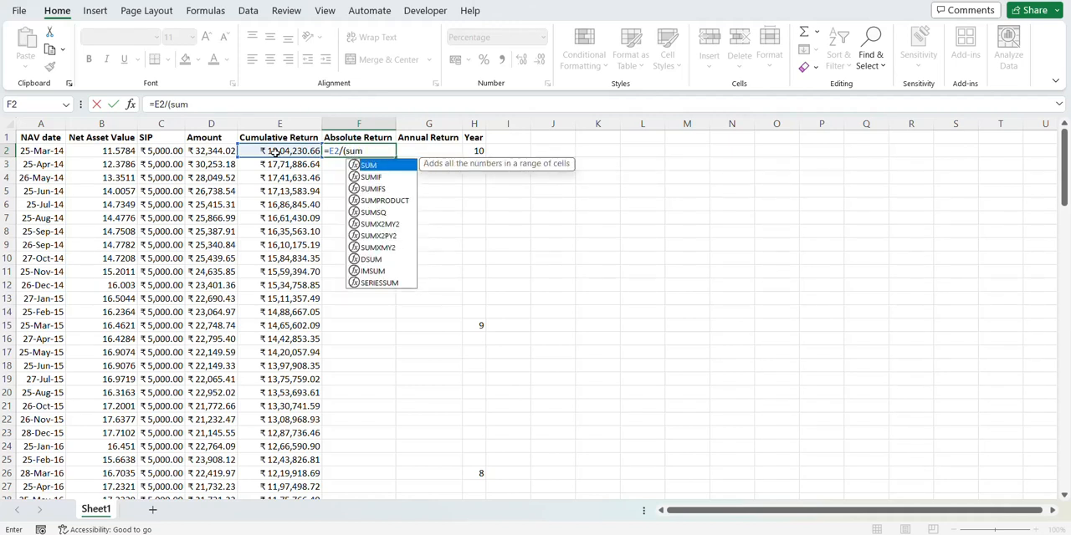
pyautogui.click(176, 151)
pyautogui.press('F8')
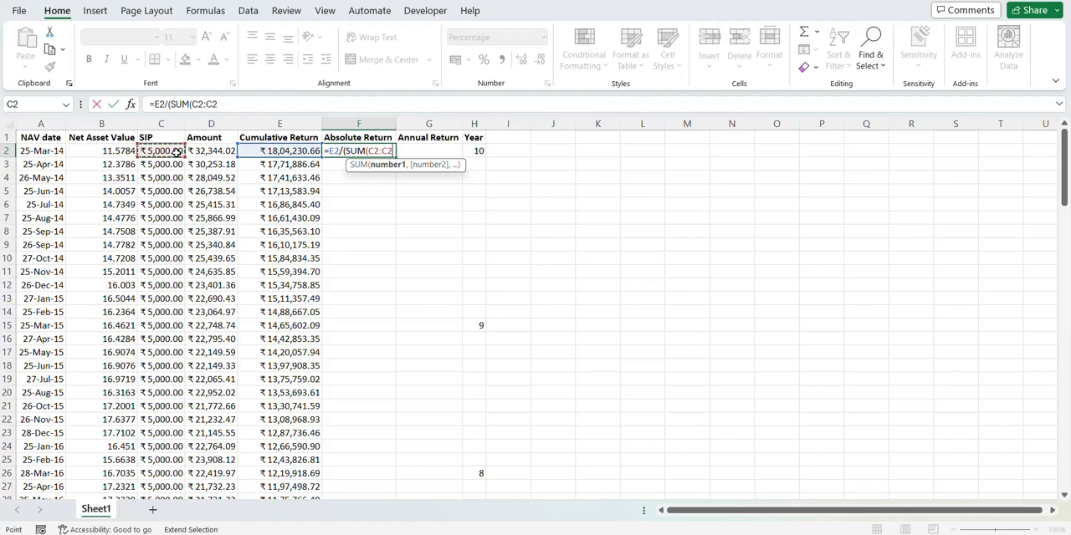
pyautogui.click(224, 104)
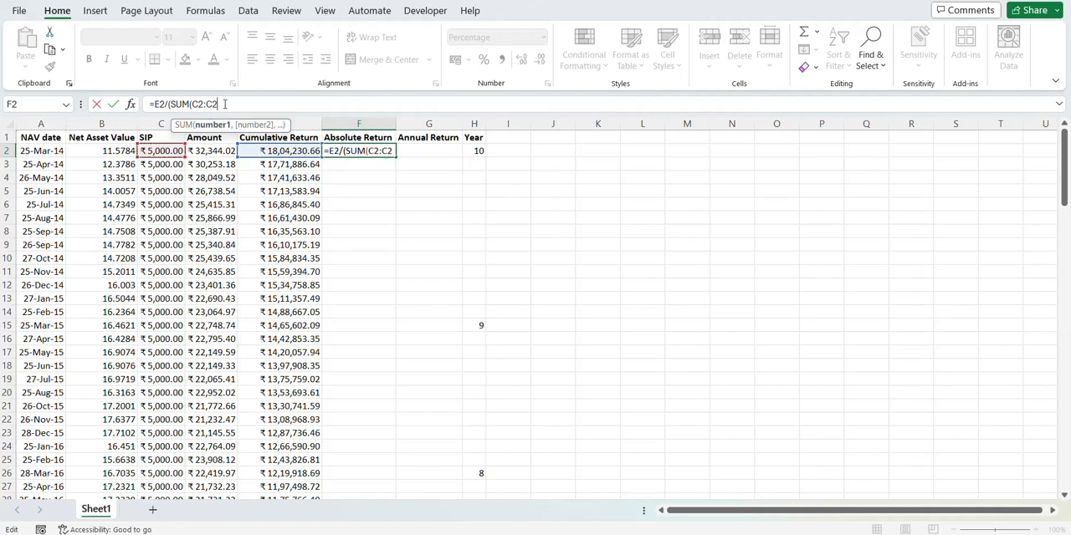
pyautogui.write('123')
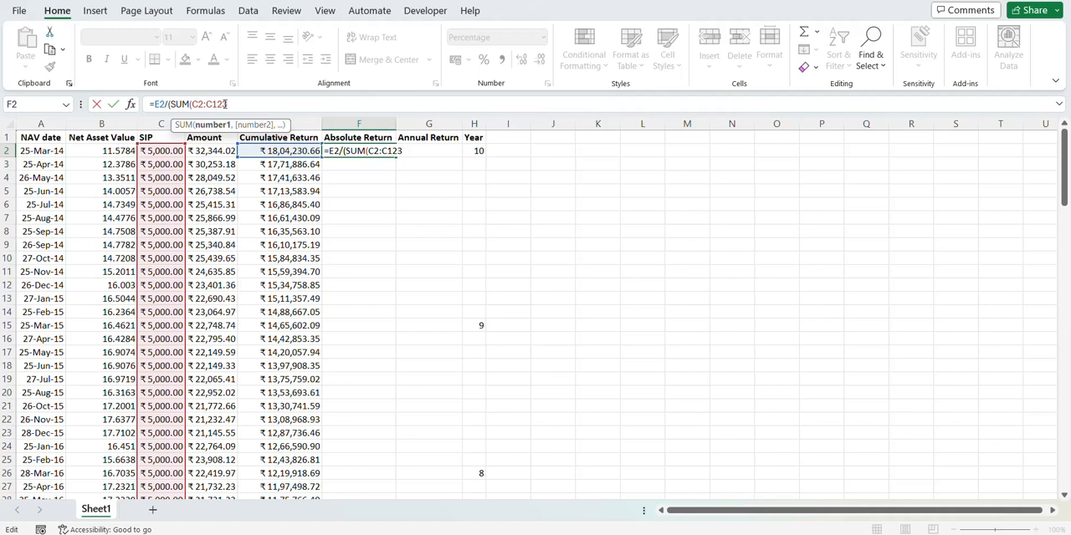
pyautogui.press('F4')
pyautogui.write('))')
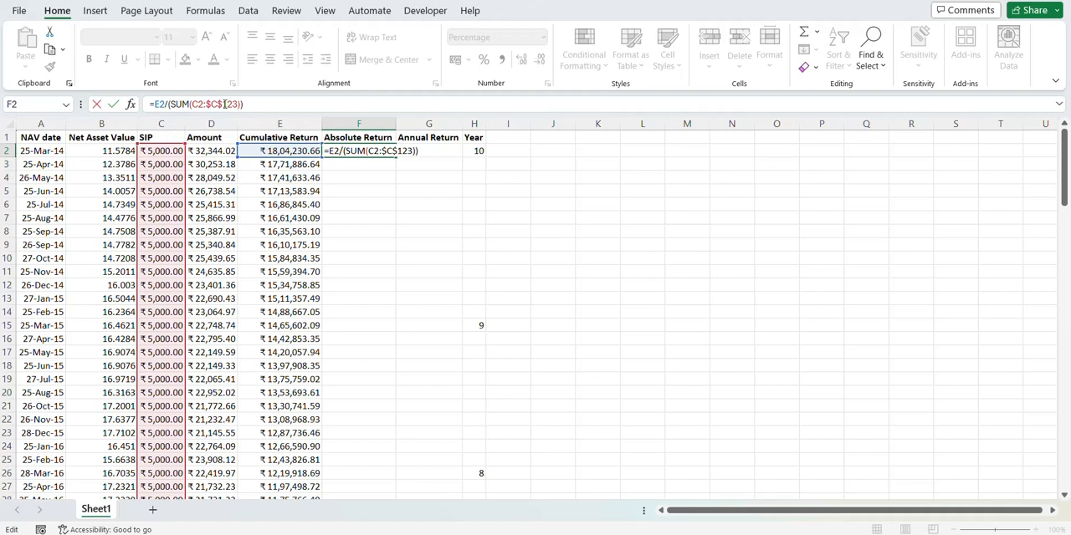
pyautogui.write('-1')
pyautogui.press('Return')
pyautogui.press('Up')
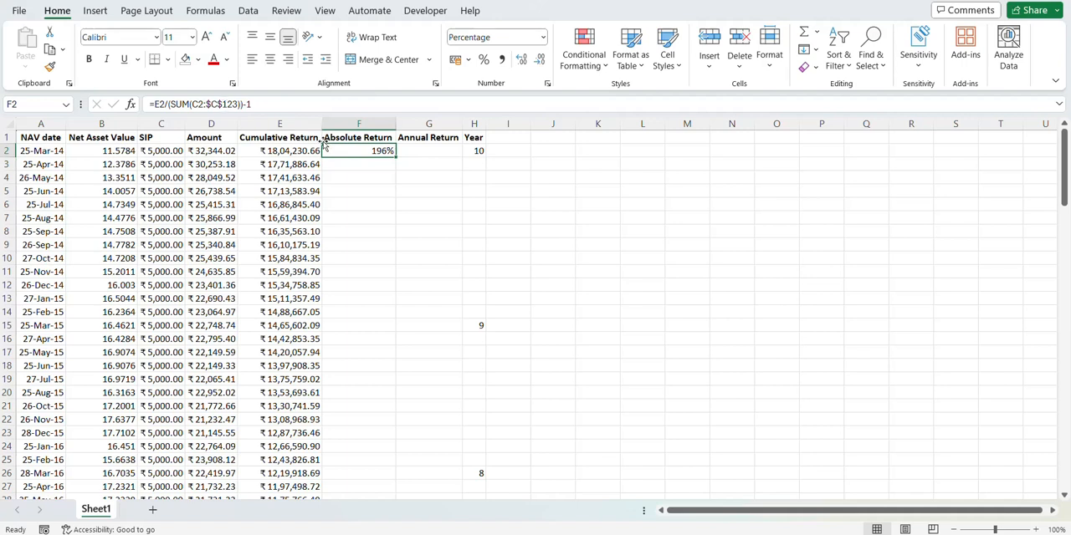
# Step: Check the Cumulative Return in E2 against the summed monthly SIP instalments in C2 to C123
pyautogui.click(285, 151)
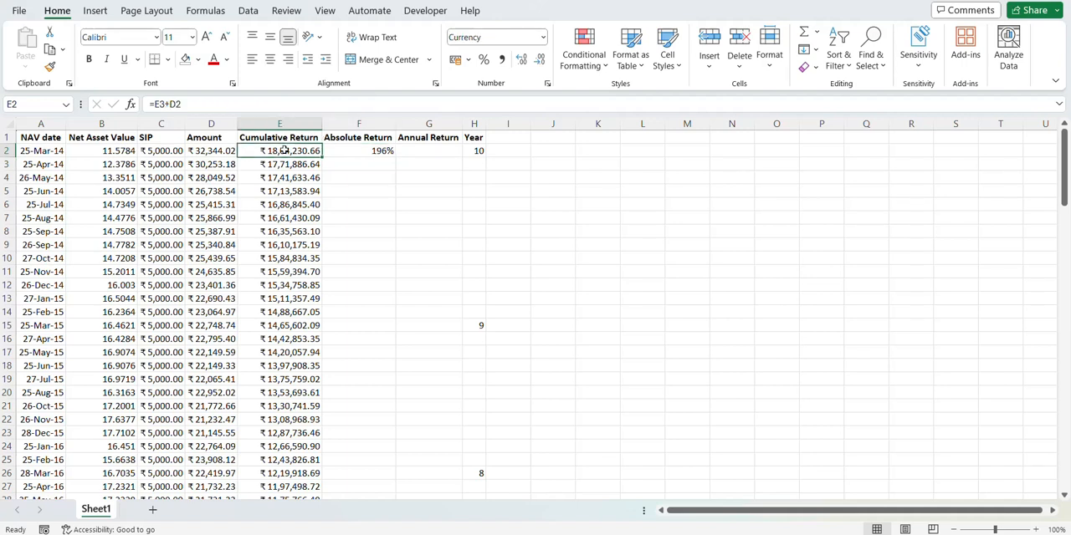
pyautogui.press('Left')
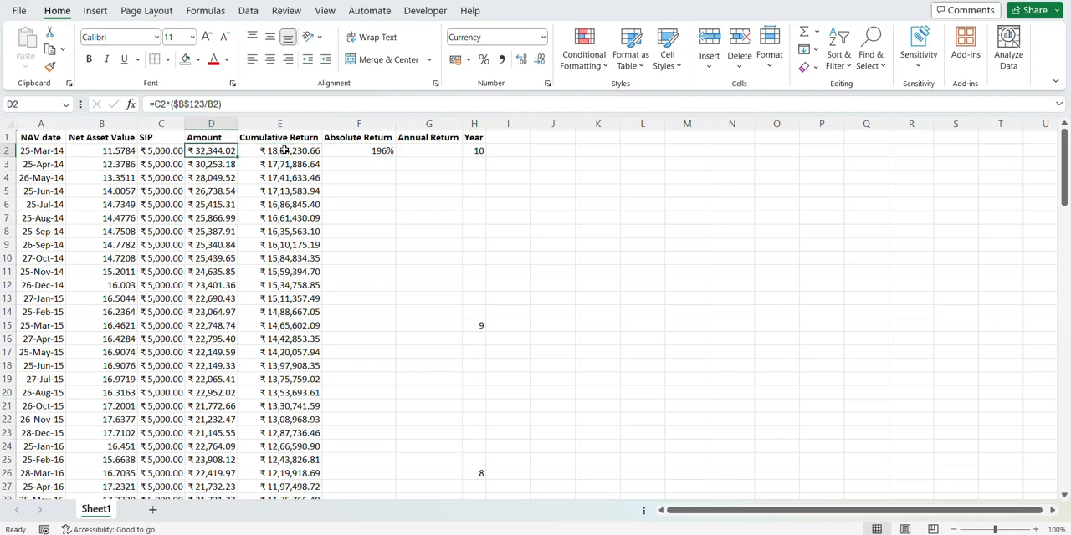
pyautogui.press('Left')
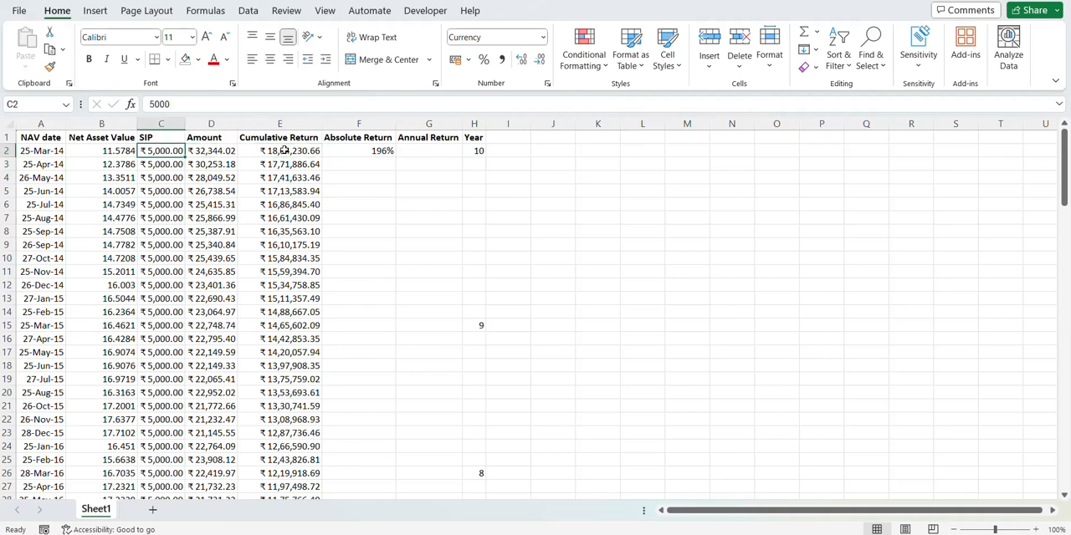
pyautogui.hotkey('ctrl', 'shift', 'Down')
pyautogui.hotkey('ctrl', 'Up')
pyautogui.press('Down')
pyautogui.hotkey('ctrl', 'shift', 'Down')
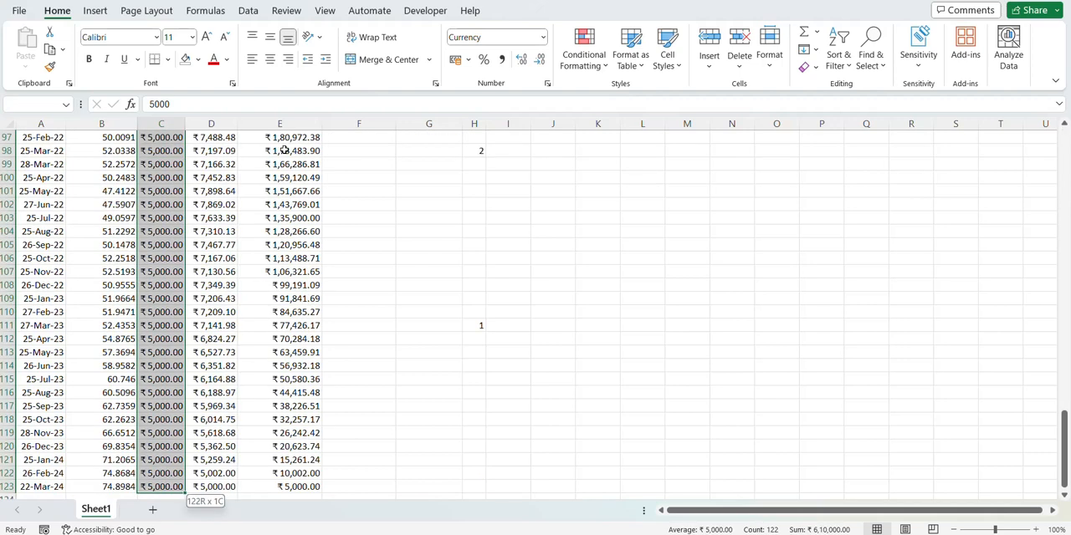
pyautogui.hotkey('ctrl', 'Up')
pyautogui.press('Down')
pyautogui.press('Right')
pyautogui.press('Right')
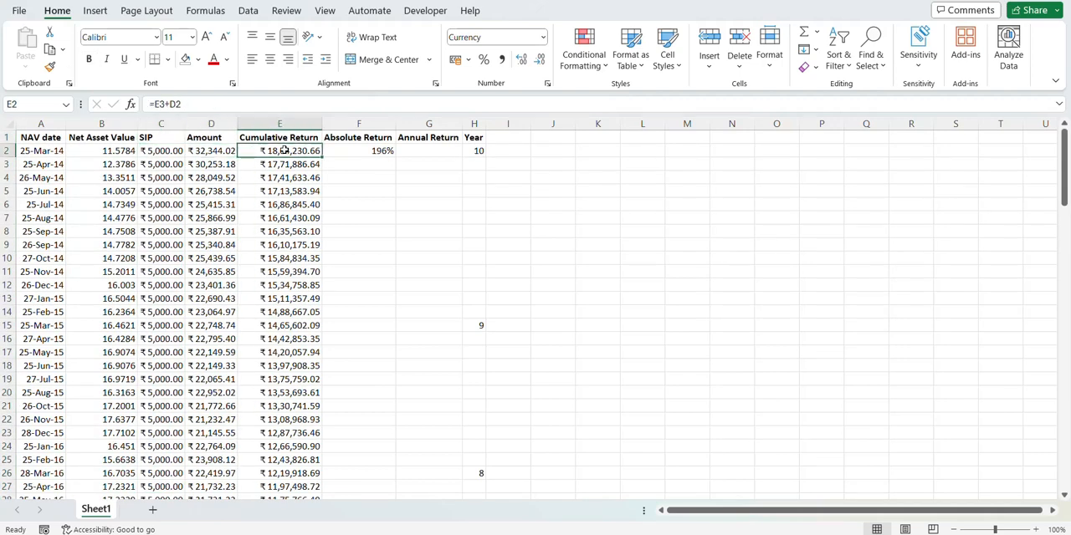
# Step: Fill the Absolute Return formula from F2 down to F123
pyautogui.click(380, 151)
pyautogui.press('Left')
pyautogui.hotkey('ctrl', 'Down')
pyautogui.press('Right')
pyautogui.hotkey('ctrl', 'shift', 'Up')
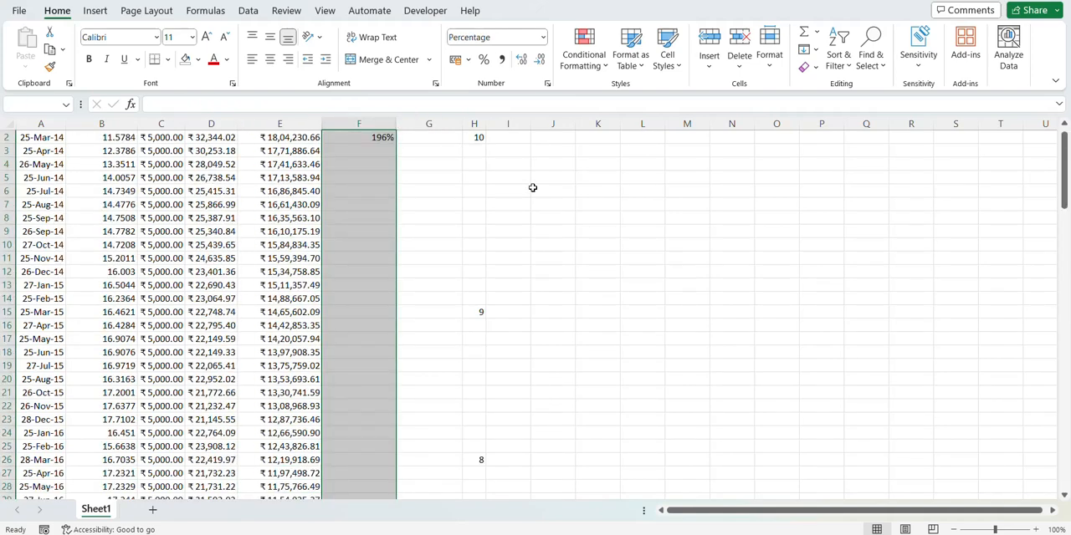
pyautogui.hotkey('ctrl', 'd')
# Step: Review the filled Absolute Return values and formulas from the last rows up to the 25-Nov-22 entry
pyautogui.press('Down')
pyautogui.press('Up')
pyautogui.press('Up')
pyautogui.press('Up')
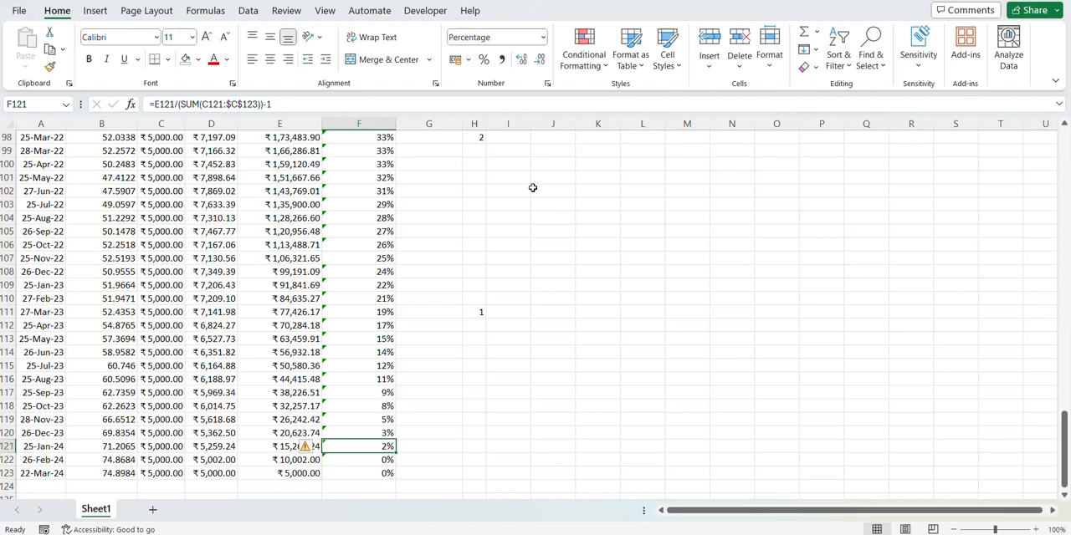
pyautogui.press('Down')
pyautogui.press('Up')
pyautogui.press('Up')
pyautogui.press('Up')
pyautogui.press('Up')
pyautogui.press('Up')
pyautogui.press('Up')
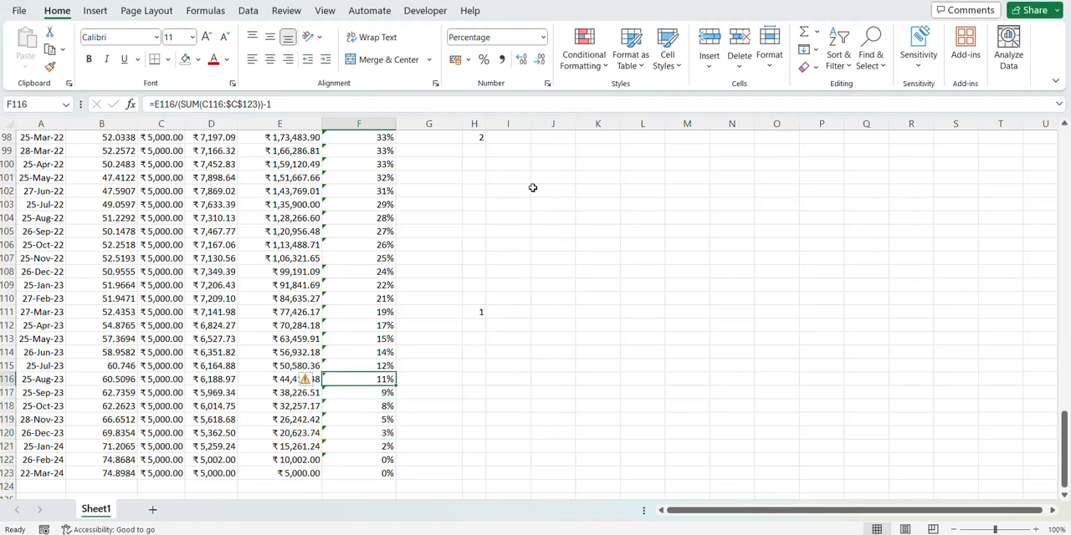
pyautogui.press('Up')
pyautogui.press('Up')
pyautogui.press('Up')
pyautogui.press('Up')
pyautogui.press('Up')
pyautogui.press('Up')
pyautogui.press('Up')
pyautogui.press('Up')
pyautogui.press('Up')
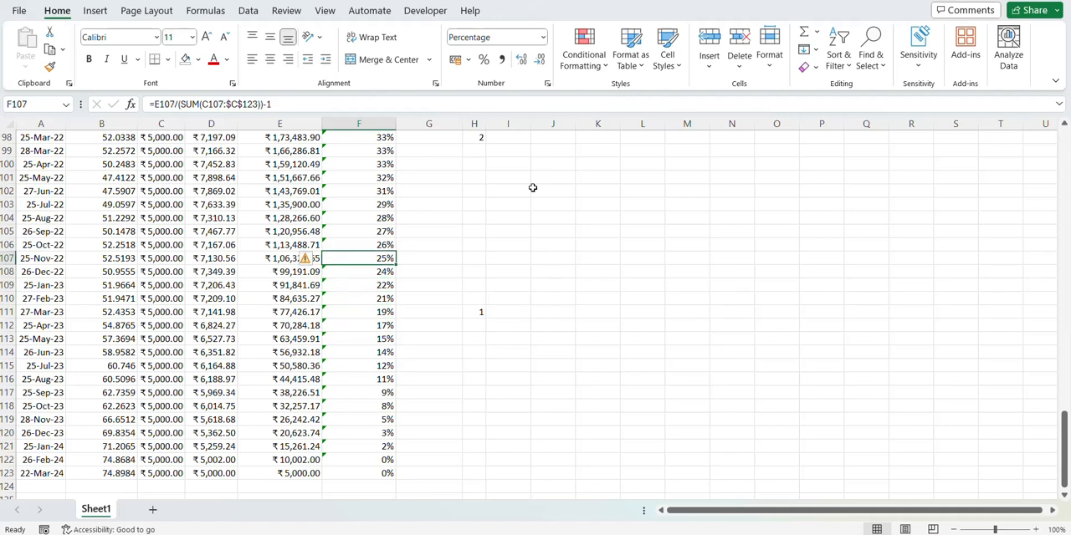
# Step: Add filters to the header row and filter the Year column to exclude blanks
pyautogui.hotkey('ctrl', 'Up')
pyautogui.press('Down')
pyautogui.press('Right')
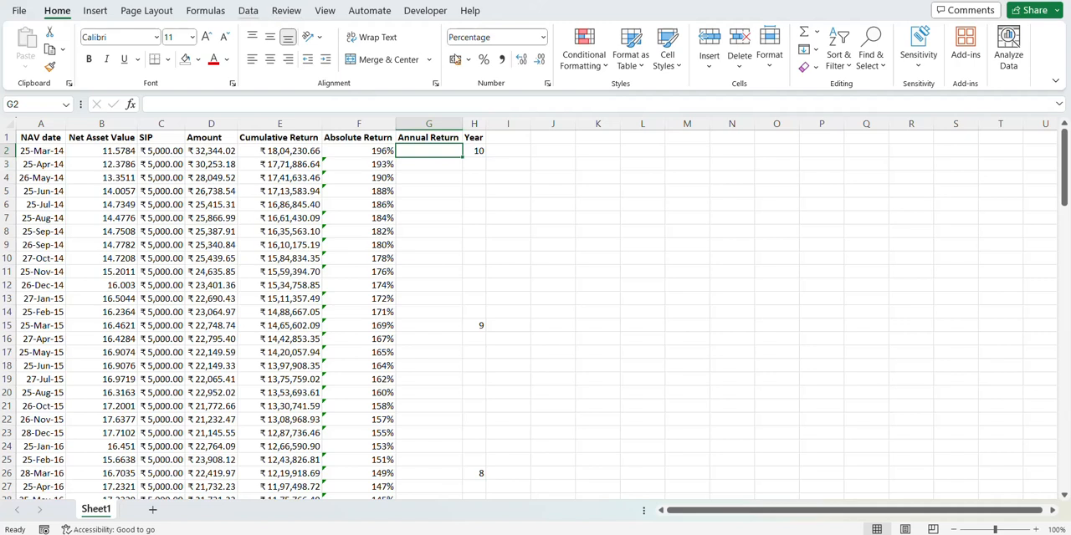
pyautogui.hotkey('alt', 'a')
pyautogui.click(599, 52)
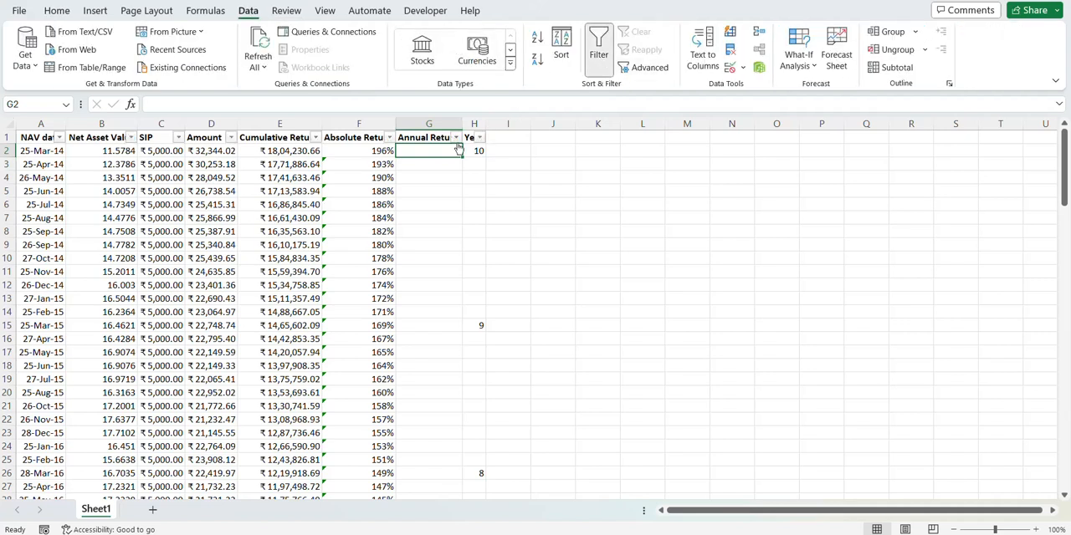
pyautogui.click(480, 137)
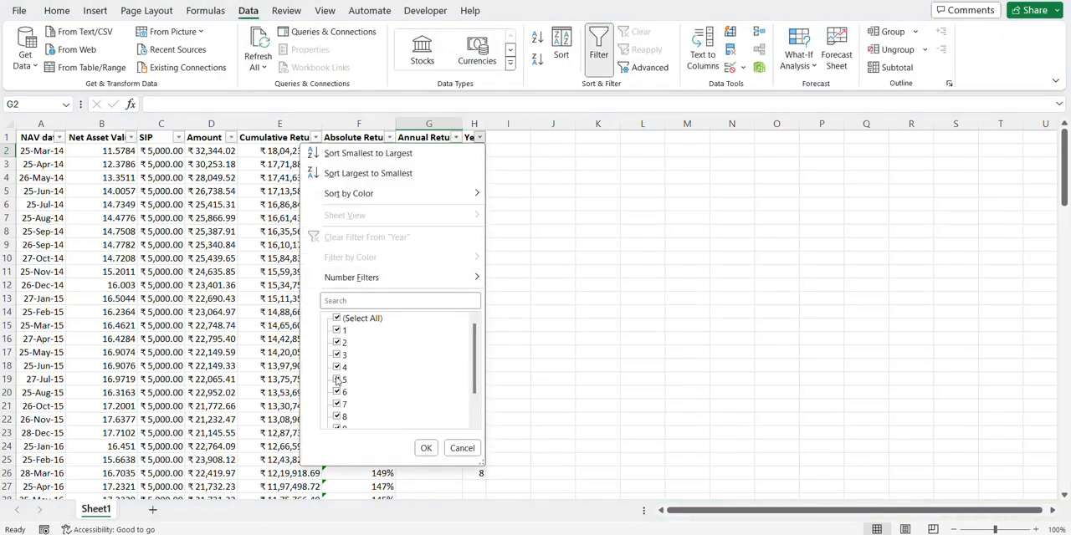
pyautogui.scroll(-2, 339, 414)
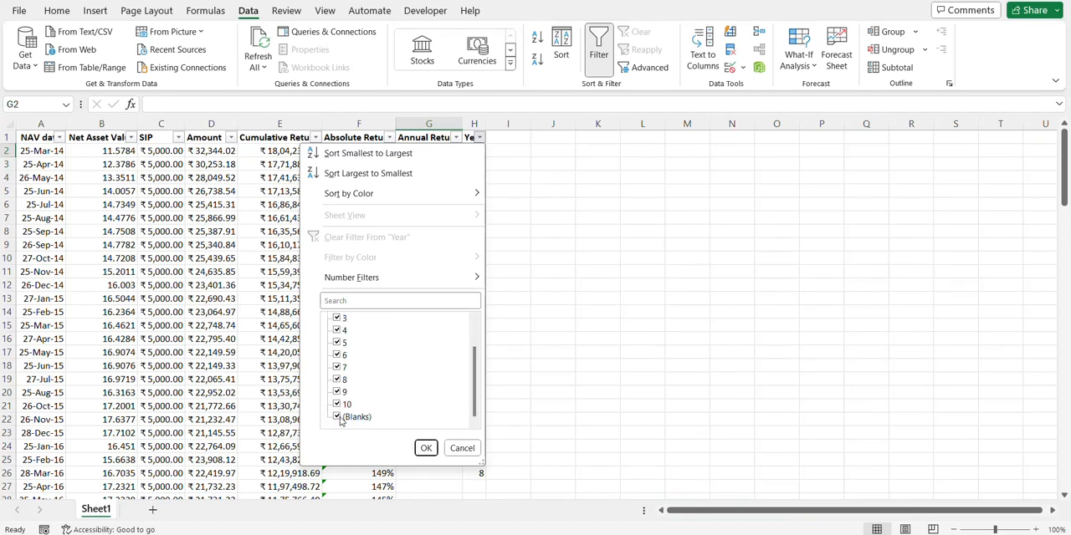
pyautogui.click(338, 418)
pyautogui.click(425, 449)
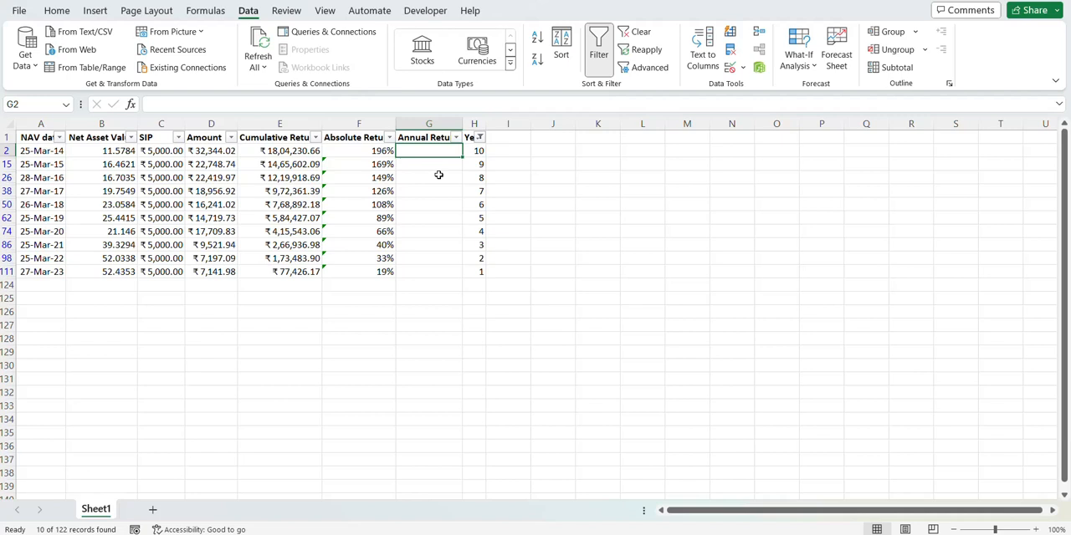
# Step: Enter the formula =(F2+1)^(H2)-1 in Annual Return cell G2
pyautogui.write('=(')
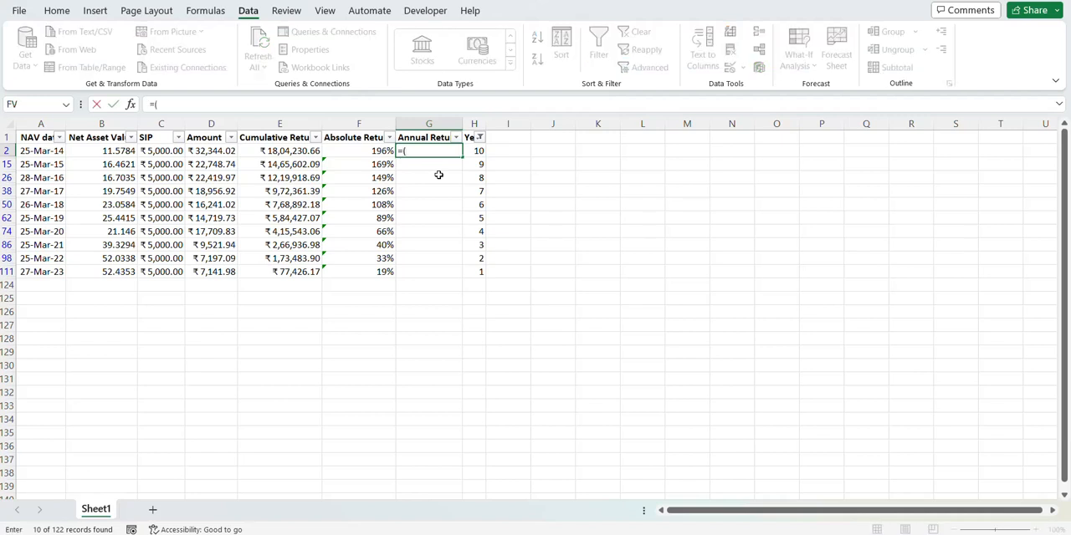
pyautogui.click(364, 149)
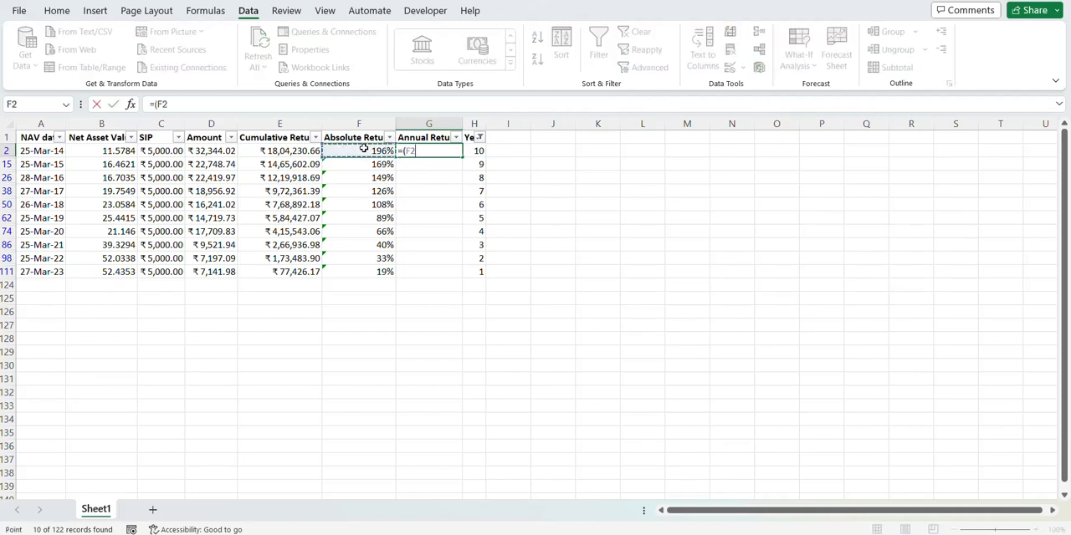
pyautogui.write('+1)^(')
pyautogui.click(479, 151)
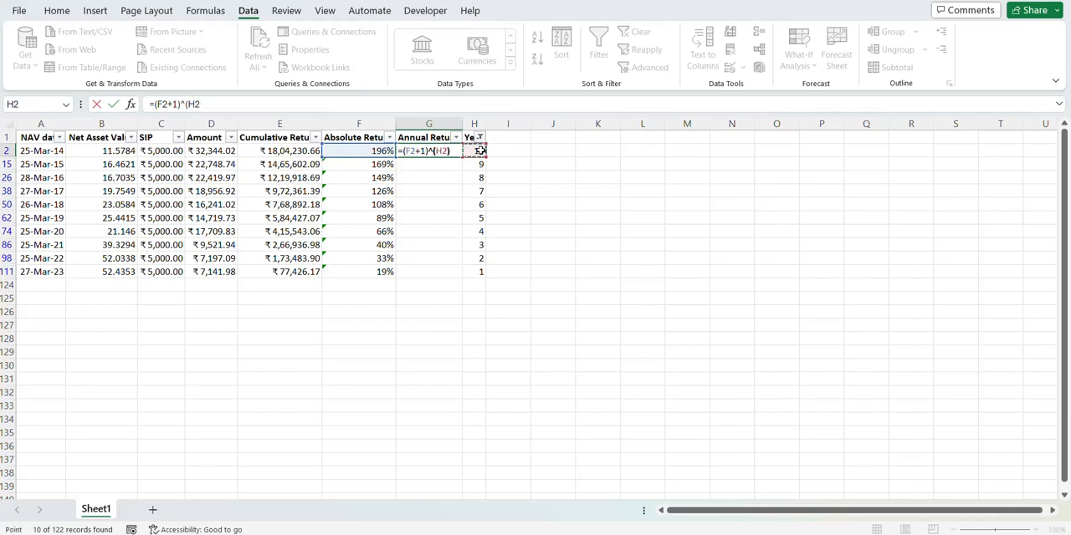
pyautogui.write(')-1')
pyautogui.press('Return')
# Step: Correct the exponent in G2 so that the Annual Return formula reads =(F2+1)^(1/H2)-1
pyautogui.click(428, 150)
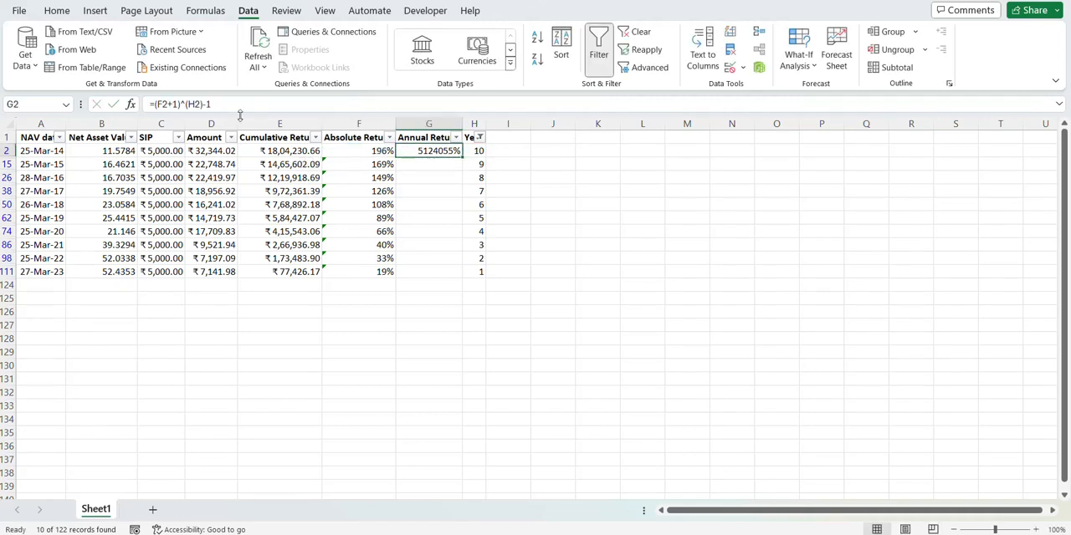
pyautogui.click(189, 103)
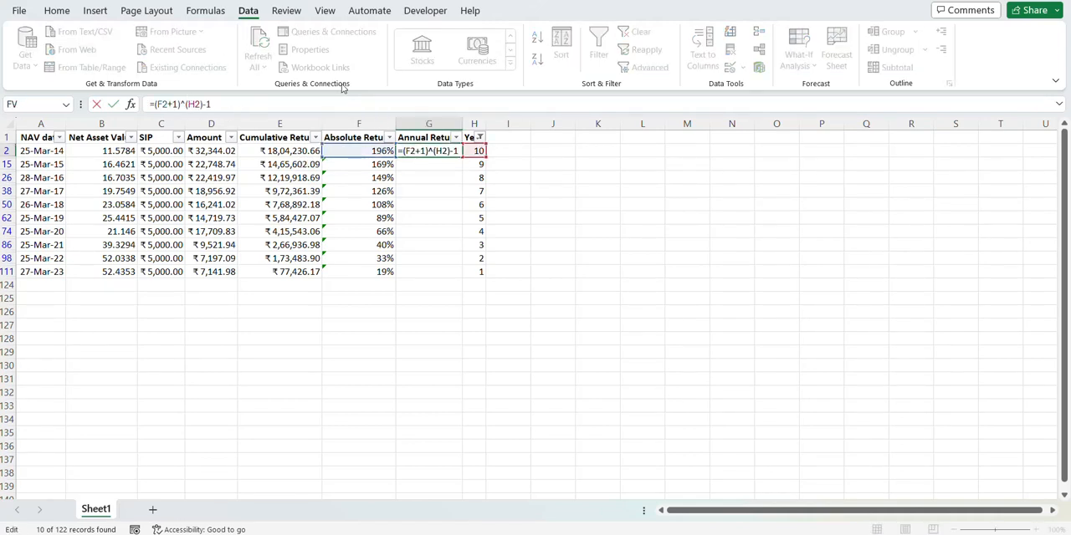
pyautogui.write('1/')
pyautogui.press('Return')
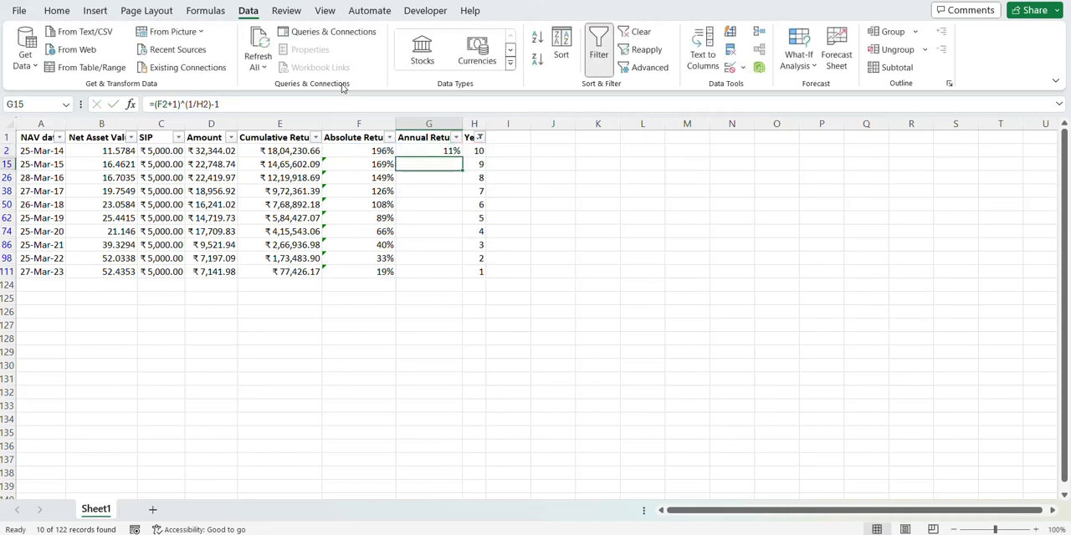
# Step: Fill the Annual Return formula from G2 down through the filtered rows to G111
pyautogui.press('Left')
pyautogui.press('Up')
pyautogui.press('Right')
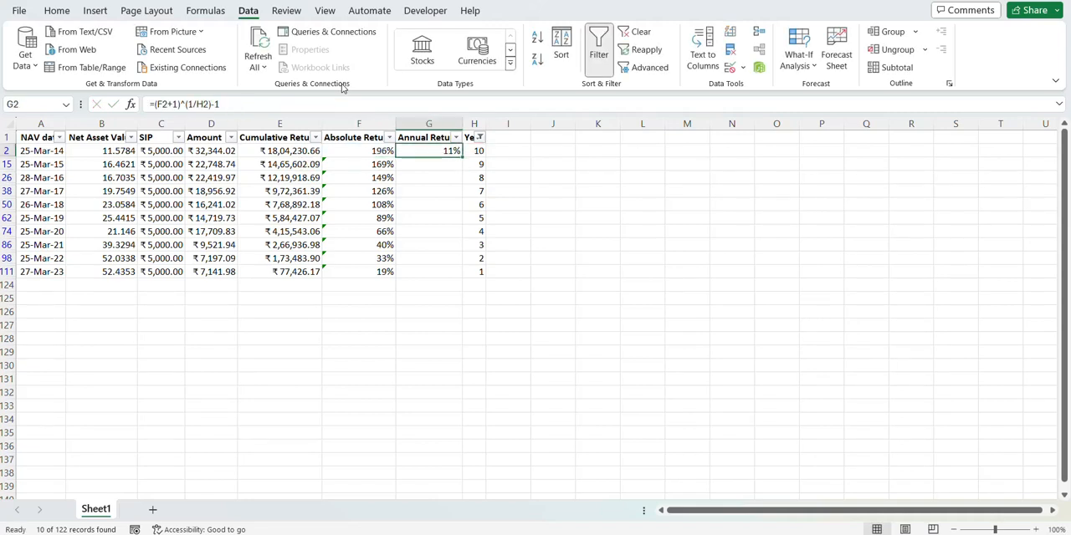
pyautogui.press('Left')
pyautogui.hotkey('ctrl', 'Down')
pyautogui.press('Right')
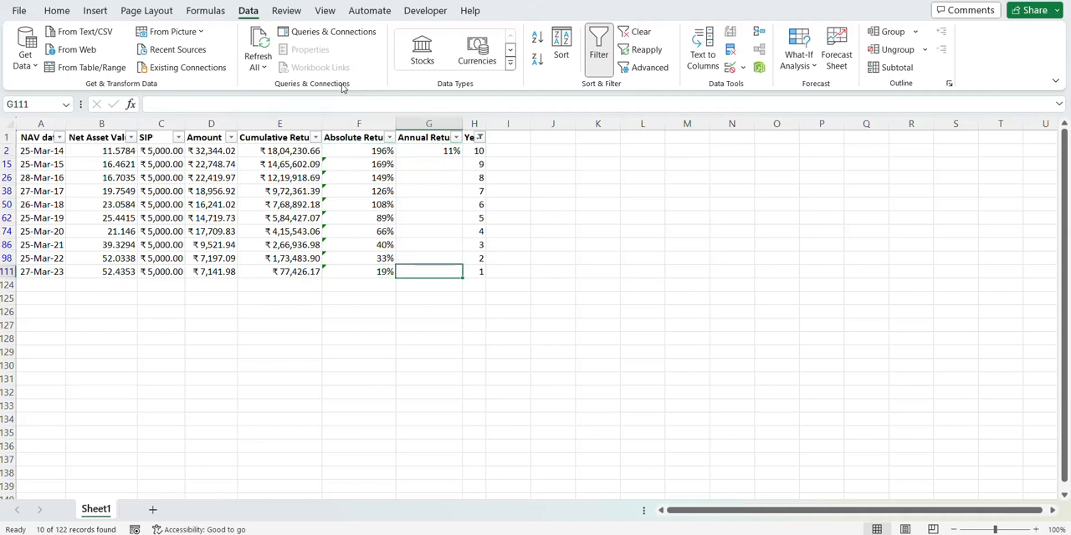
pyautogui.hotkey('ctrl', 'shift', 'Up')
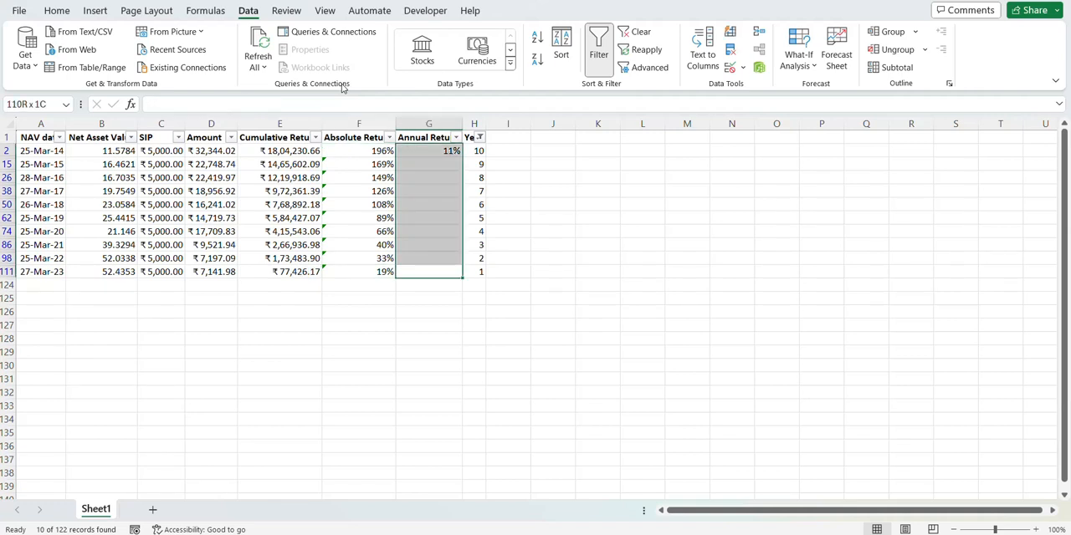
pyautogui.hotkey('ctrl', 'd')
# Step: Compare the Annual Return values across the filtered yearly rows, starting from the 10-year entry
pyautogui.click(417, 150)
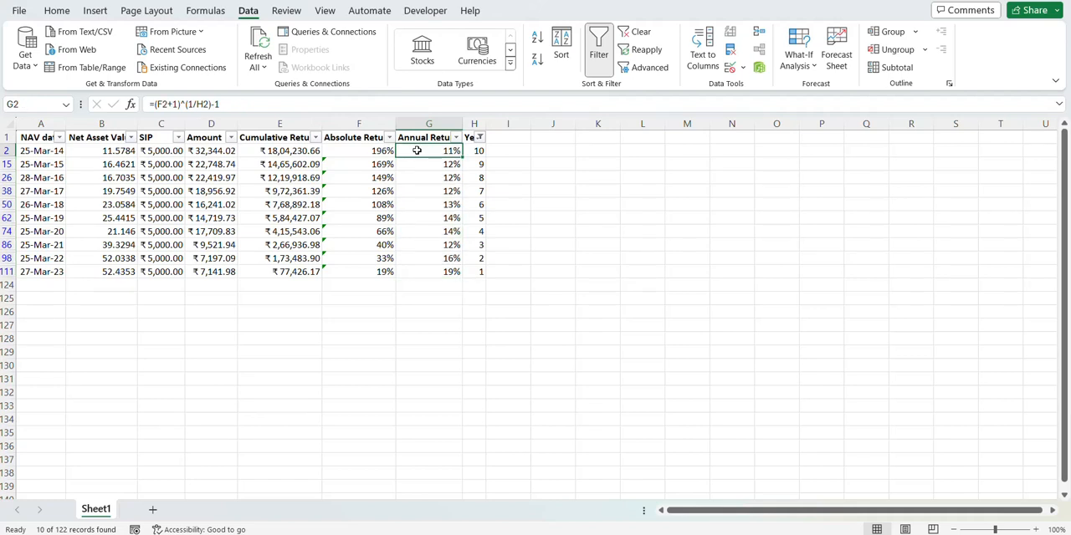
pyautogui.press('Down')
pyautogui.hotkey('shift', 'Down')
pyautogui.hotkey('shift', 'Down')
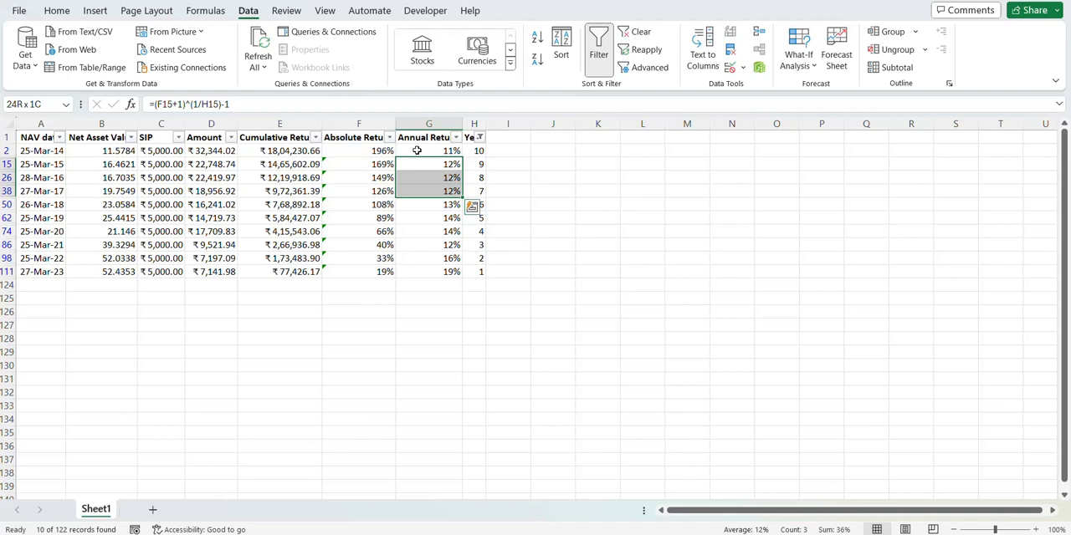
pyautogui.press('Down')
pyautogui.press('Down')
pyautogui.press('Down')
pyautogui.press('Down')
pyautogui.press('Down')
pyautogui.press('Down')
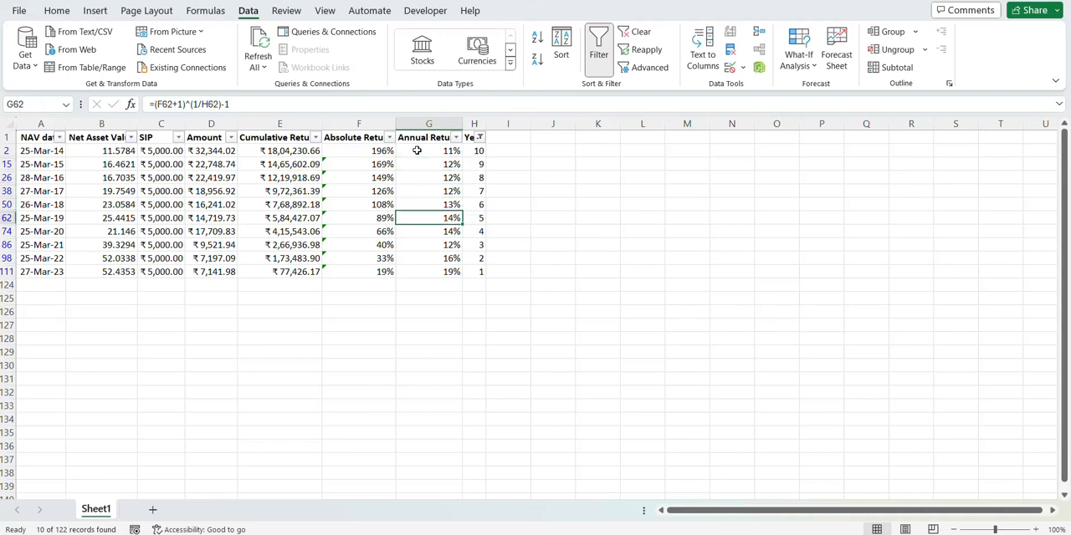
pyautogui.press('Down')
pyautogui.press('Down')
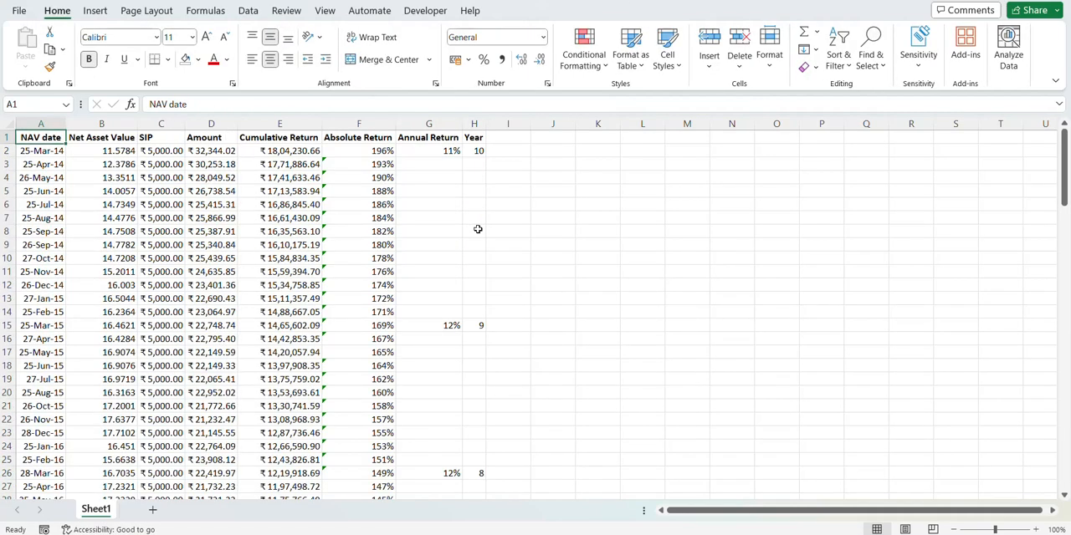
# Step: Insert a 2-D line chart of Net Asset Value by NAV date from A1 to B123
pyautogui.hotkey('ctrl', 'shift', 'Down')
pyautogui.hotkey('shift', 'Right')
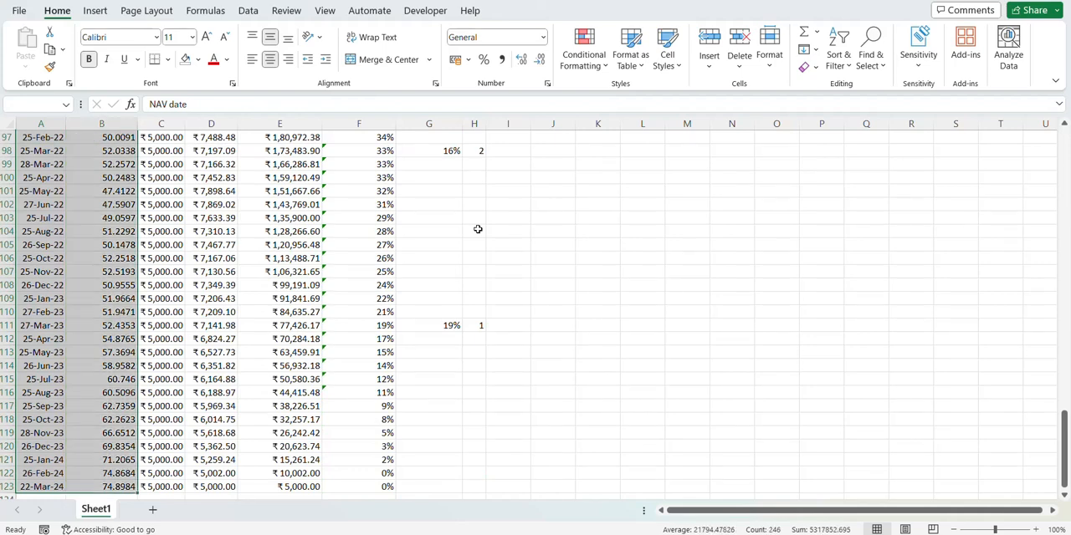
pyautogui.click(92, 12)
pyautogui.click(420, 50)
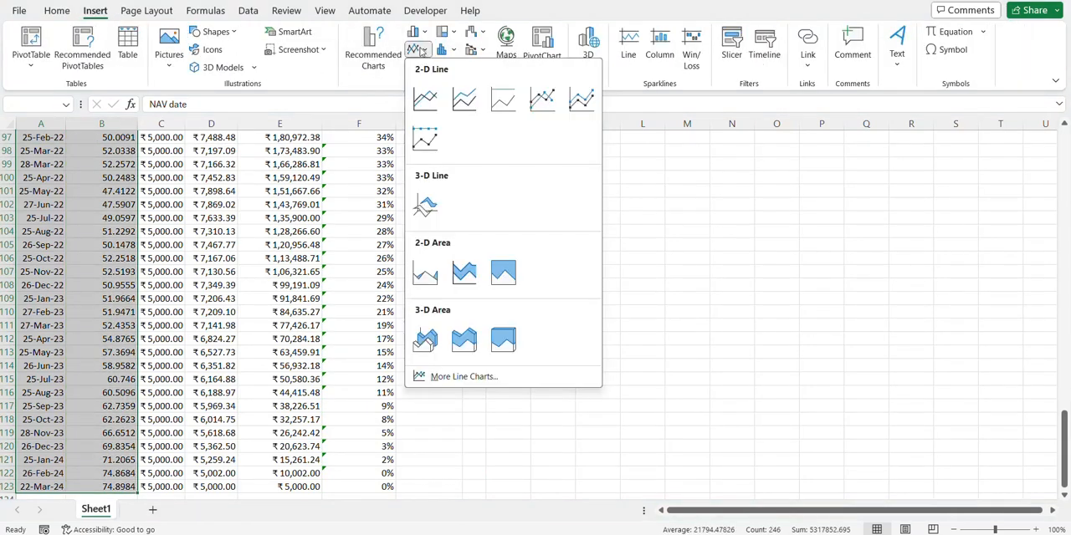
pyautogui.click(420, 102)
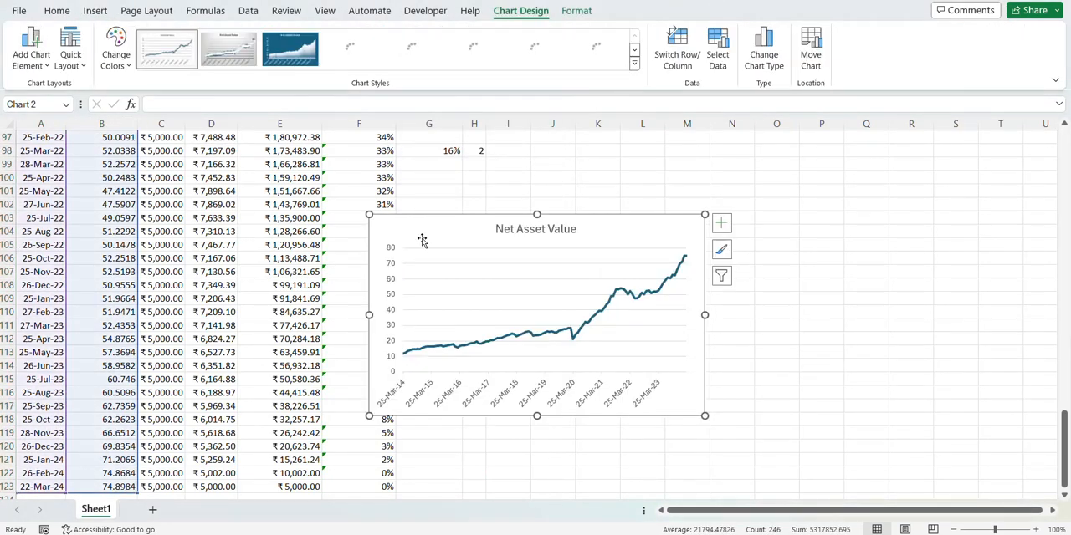
# Step: Move the Net Asset Value line chart to a new sheet named Chart1, and return to Sheet1
pyautogui.rightClick(561, 216)
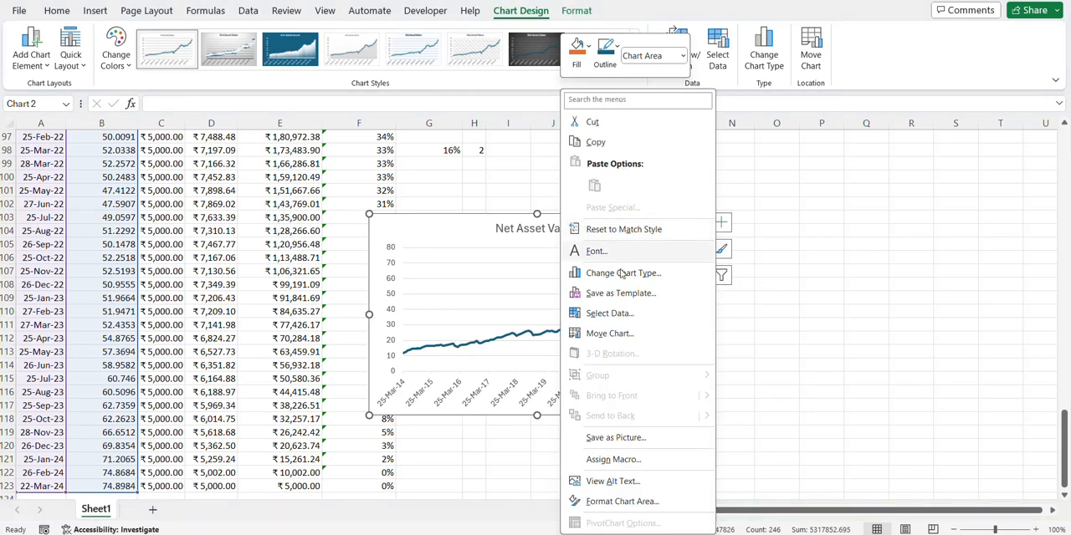
pyautogui.click(619, 332)
pyautogui.click(514, 307)
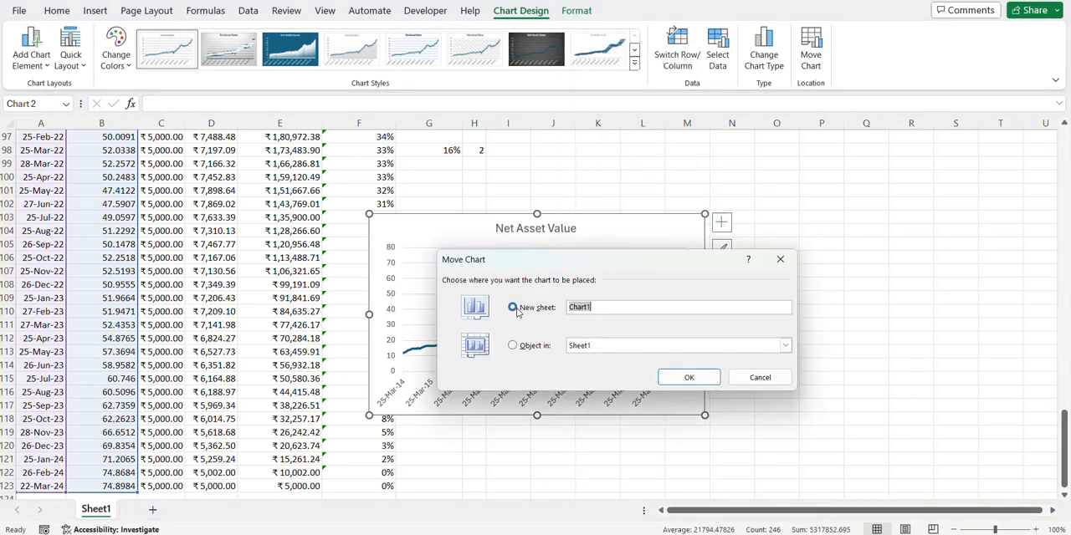
pyautogui.click(698, 383)
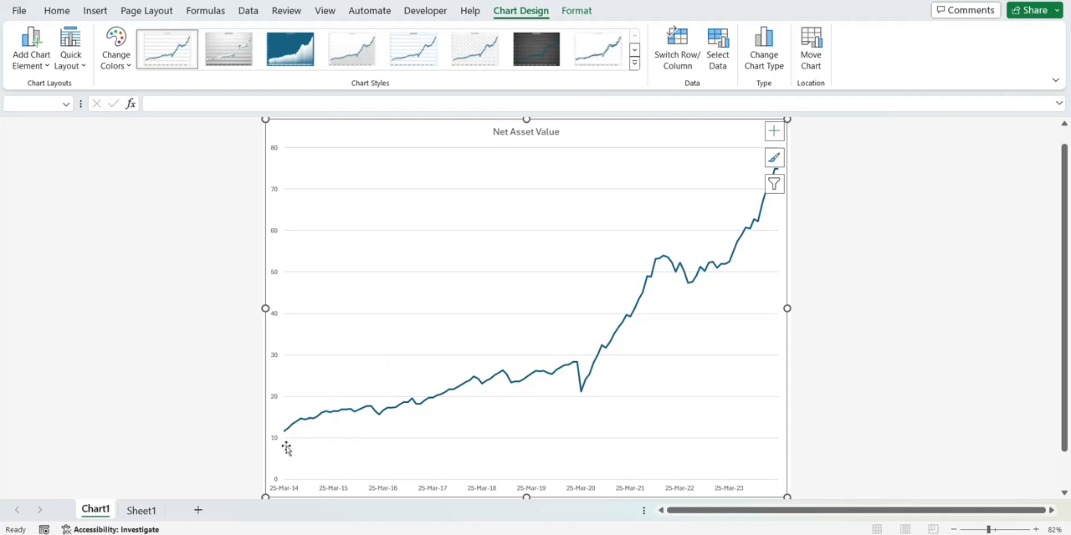
pyautogui.click(870, 190)
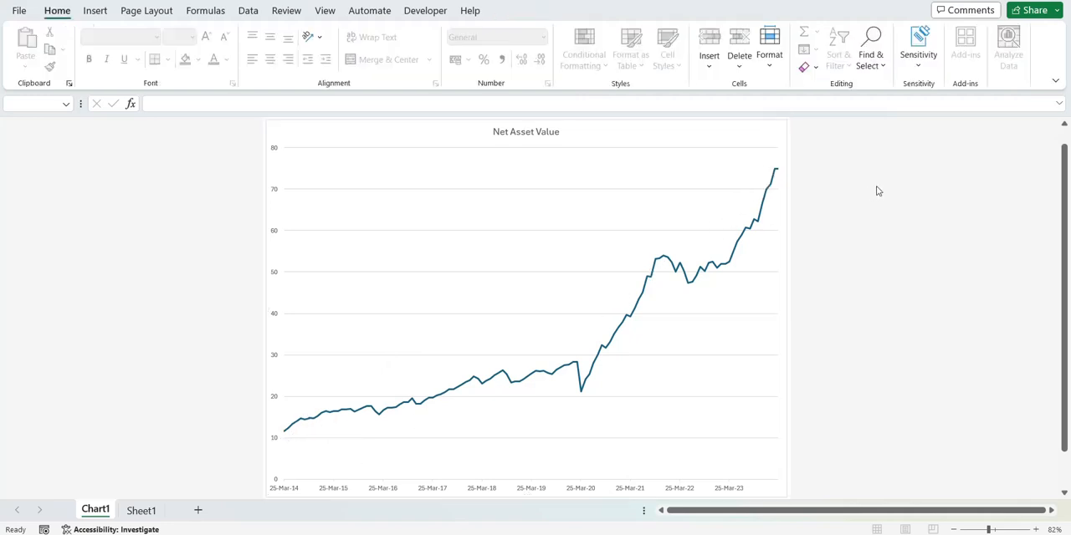
pyautogui.hotkey('ctrl', 'pagedown')
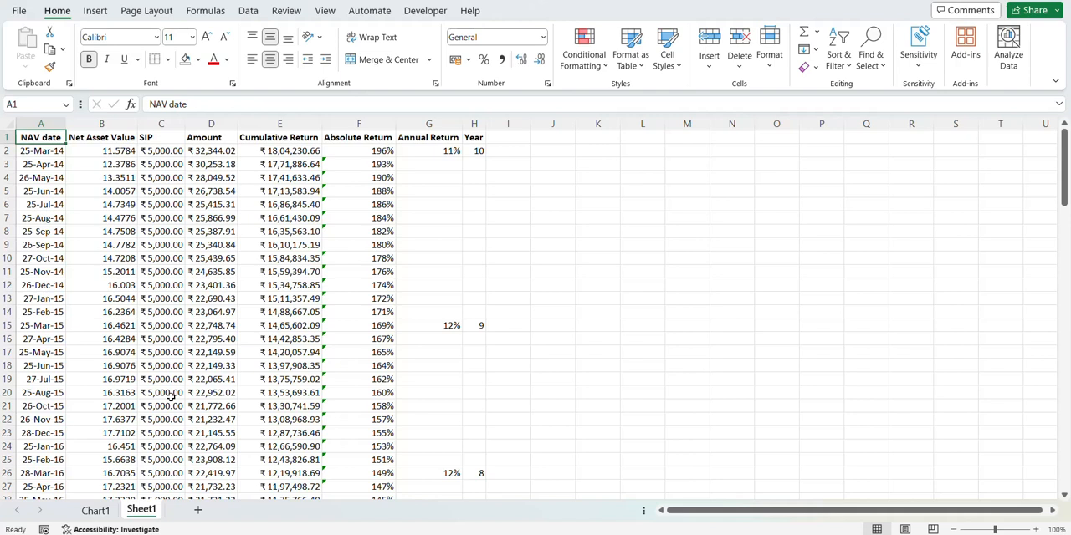